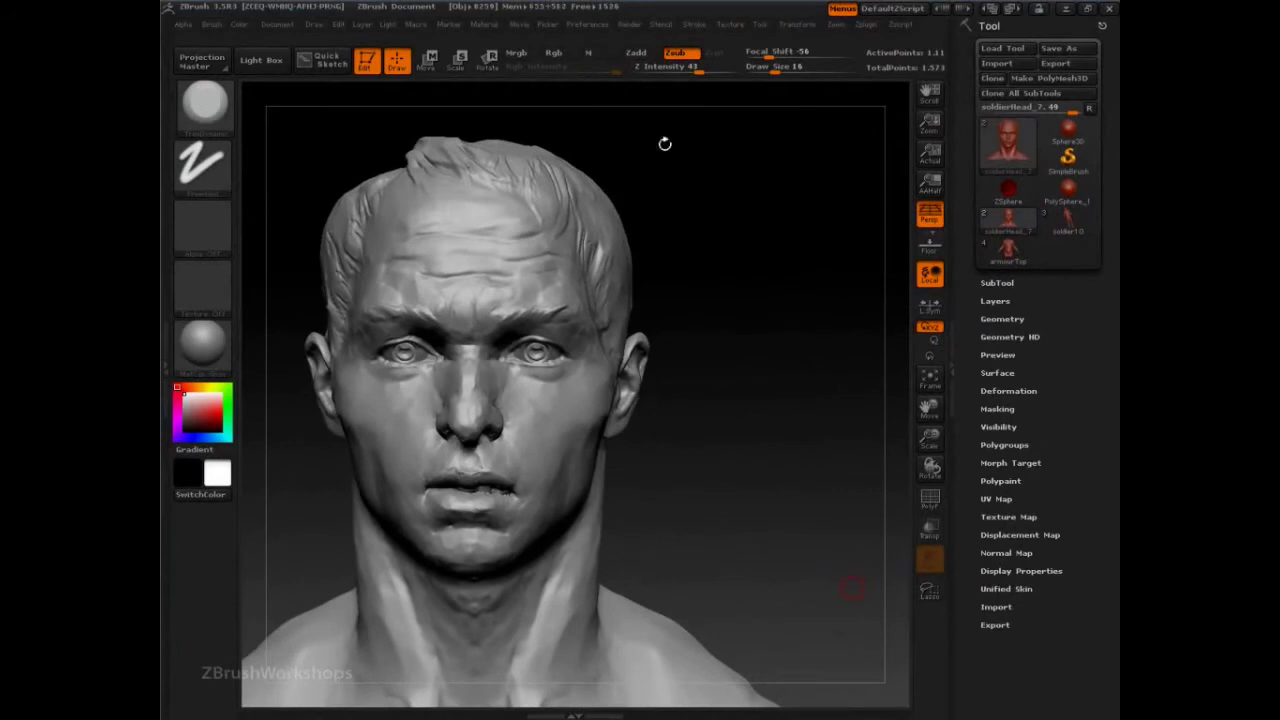
Dock the Picker palette beside the canvas so its orientation options stay available
click(546, 26)
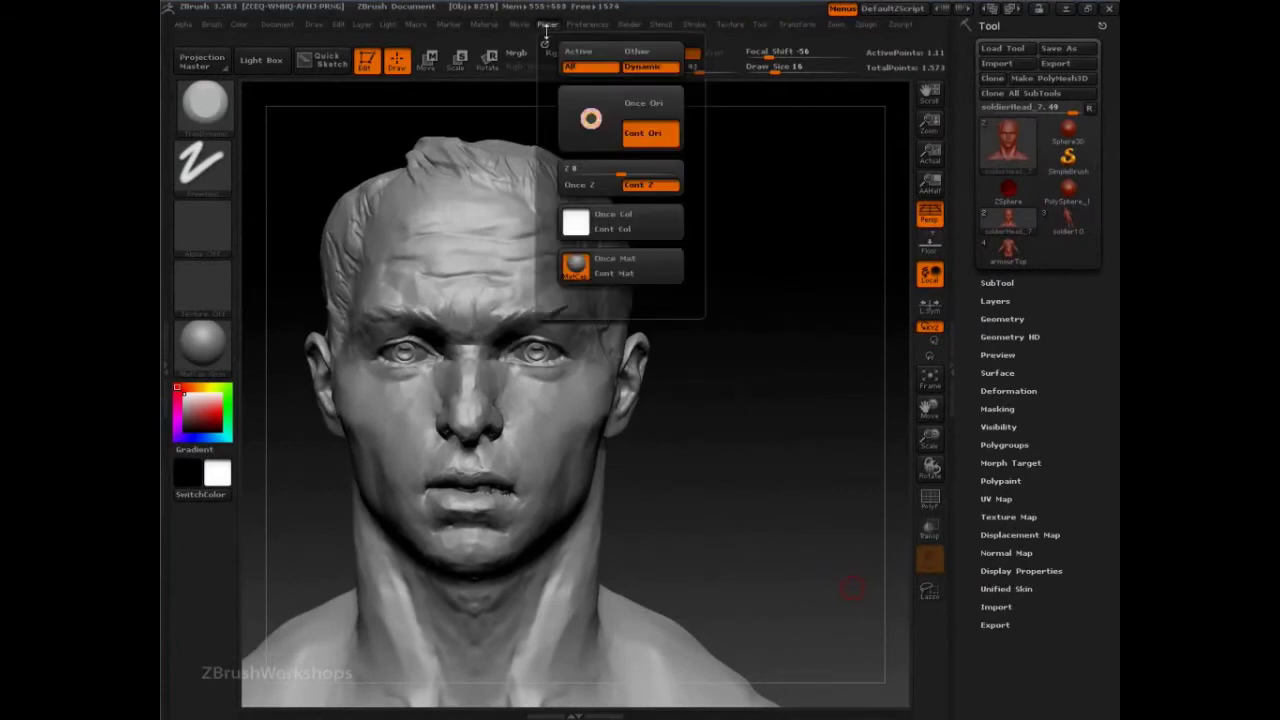
click(545, 42)
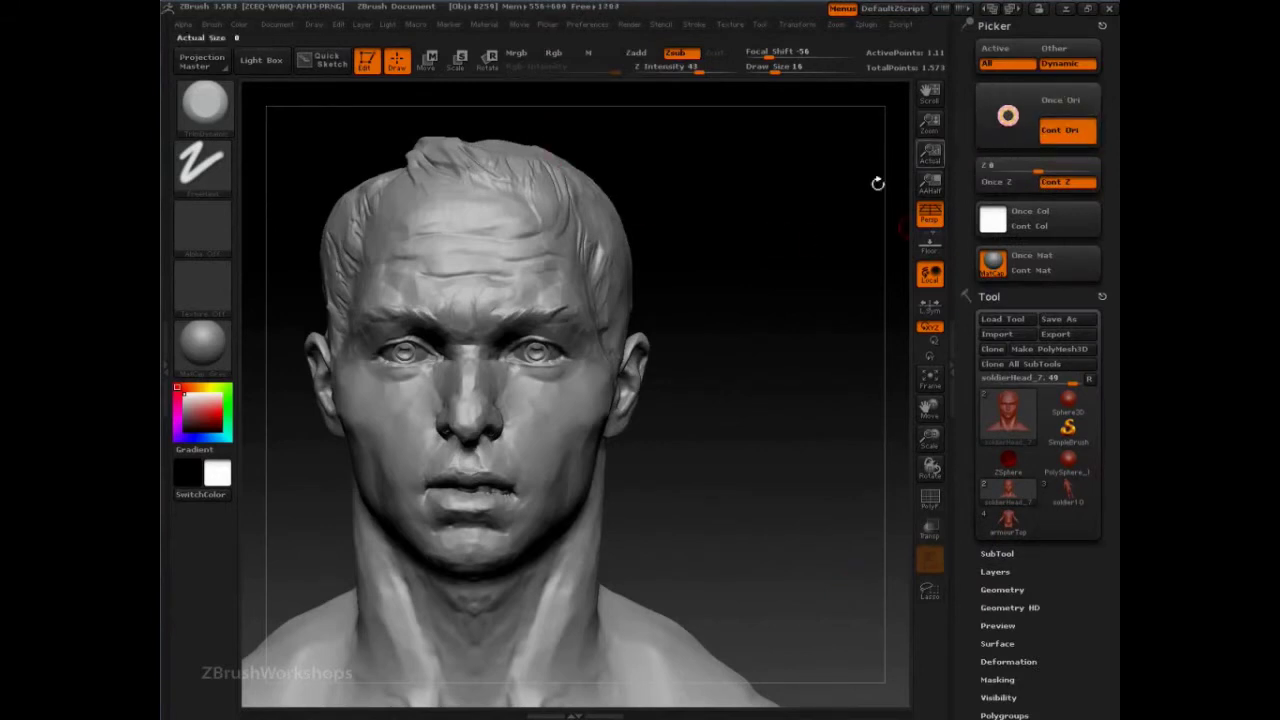
Try flattening the soldier's forehead and cheek with the TrimDynamic brush at draw size 95 using continuous orientation
drag(760, 370, 816, 440)
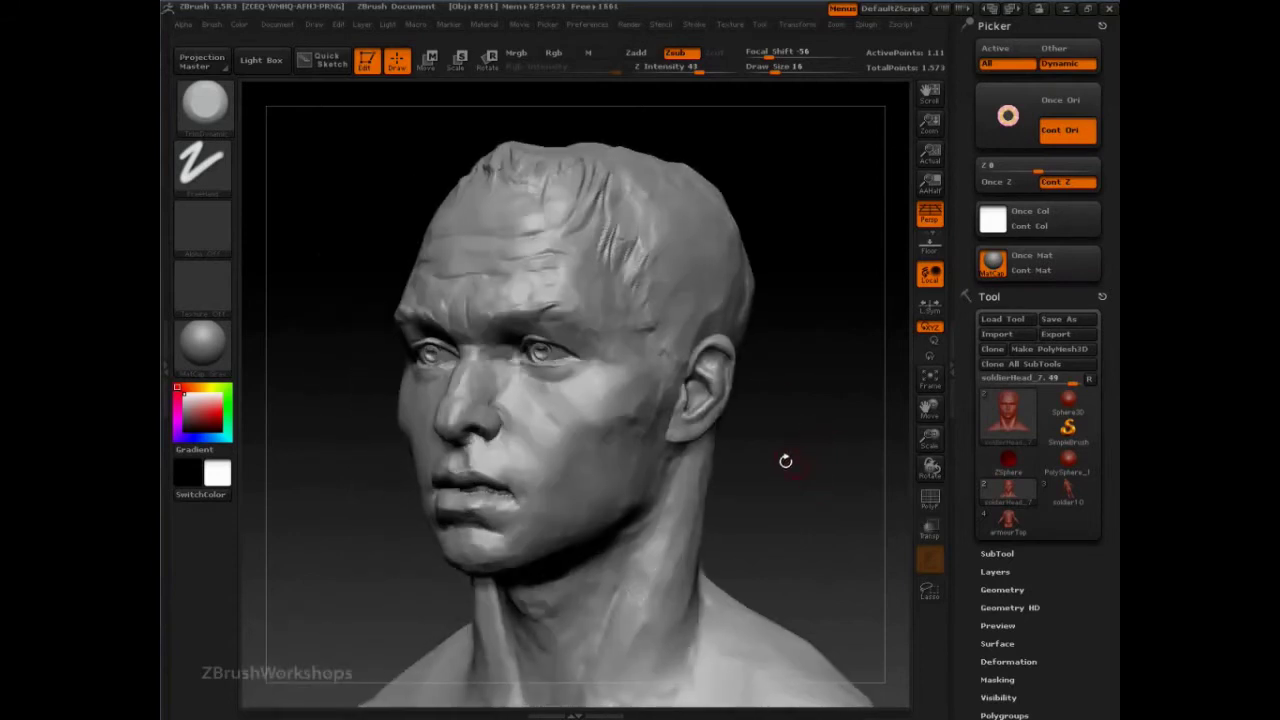
key(s)
drag(543, 277, 580, 275)
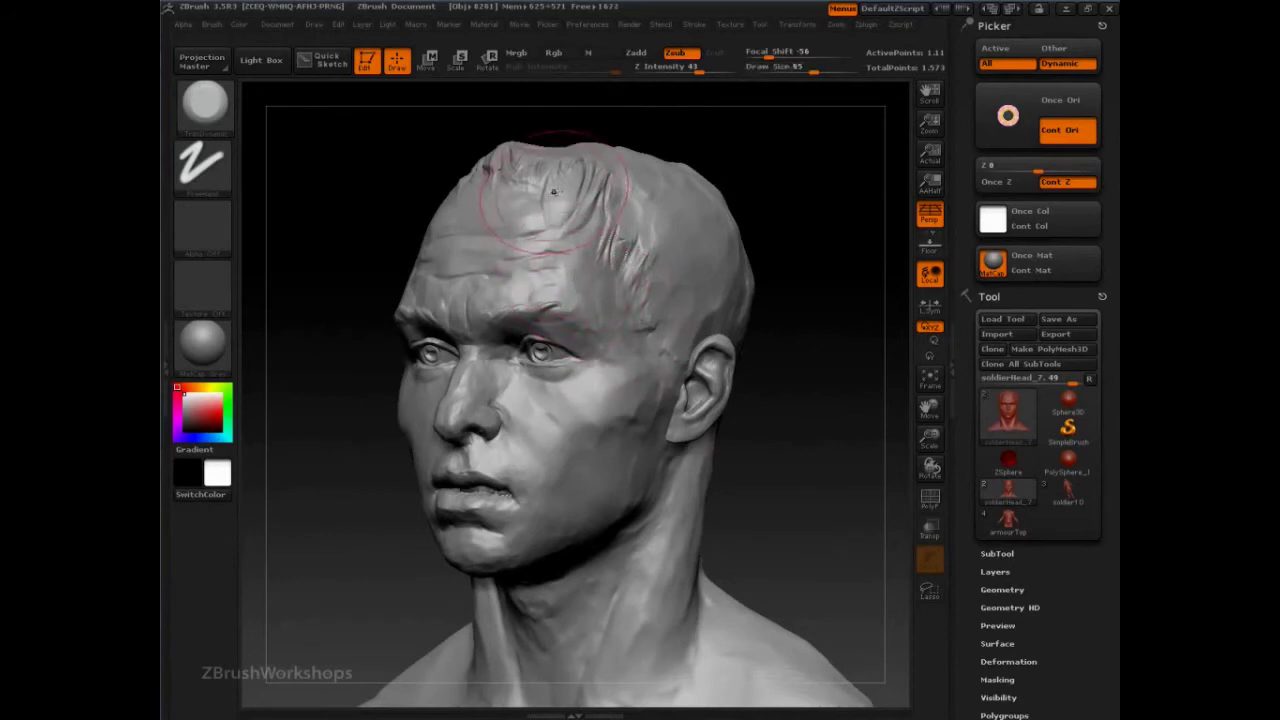
mouse_move(552, 191)
mouse_down()
mouse_move(527, 243)
mouse_move(524, 306)
mouse_move(556, 342)
mouse_move(560, 386)
mouse_move(600, 453)
mouse_up()
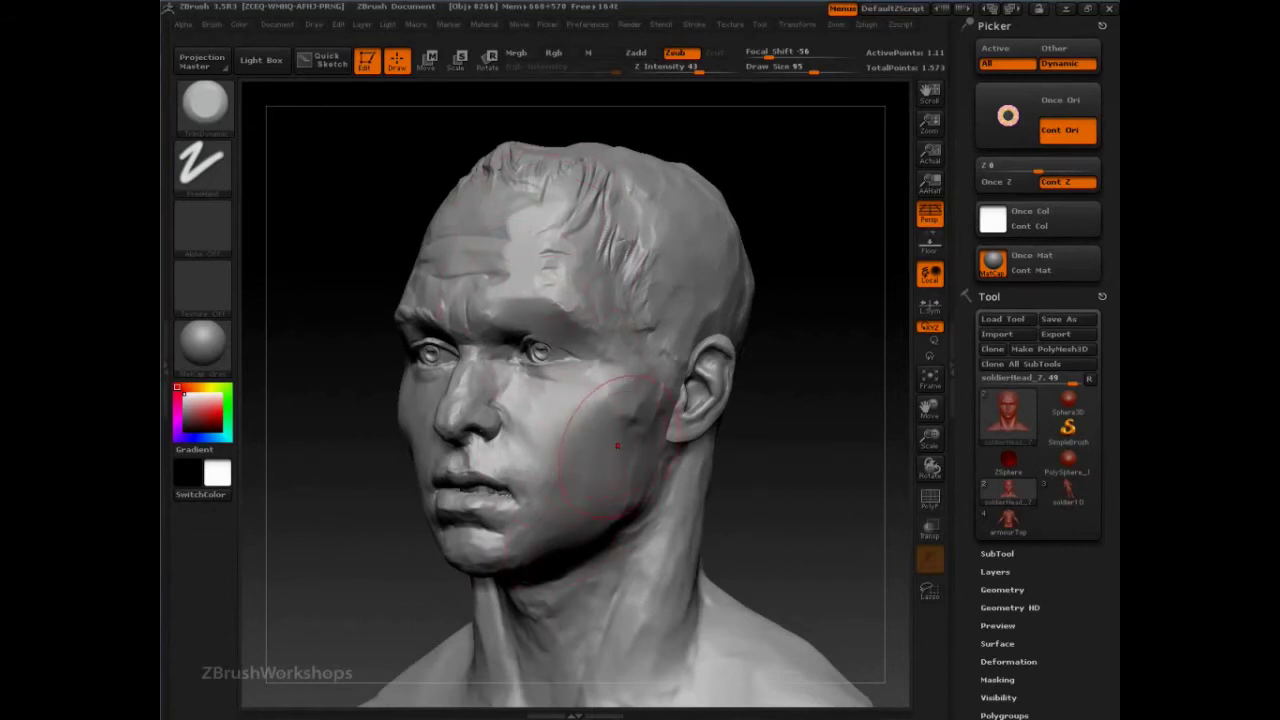
key(ctrl+z)
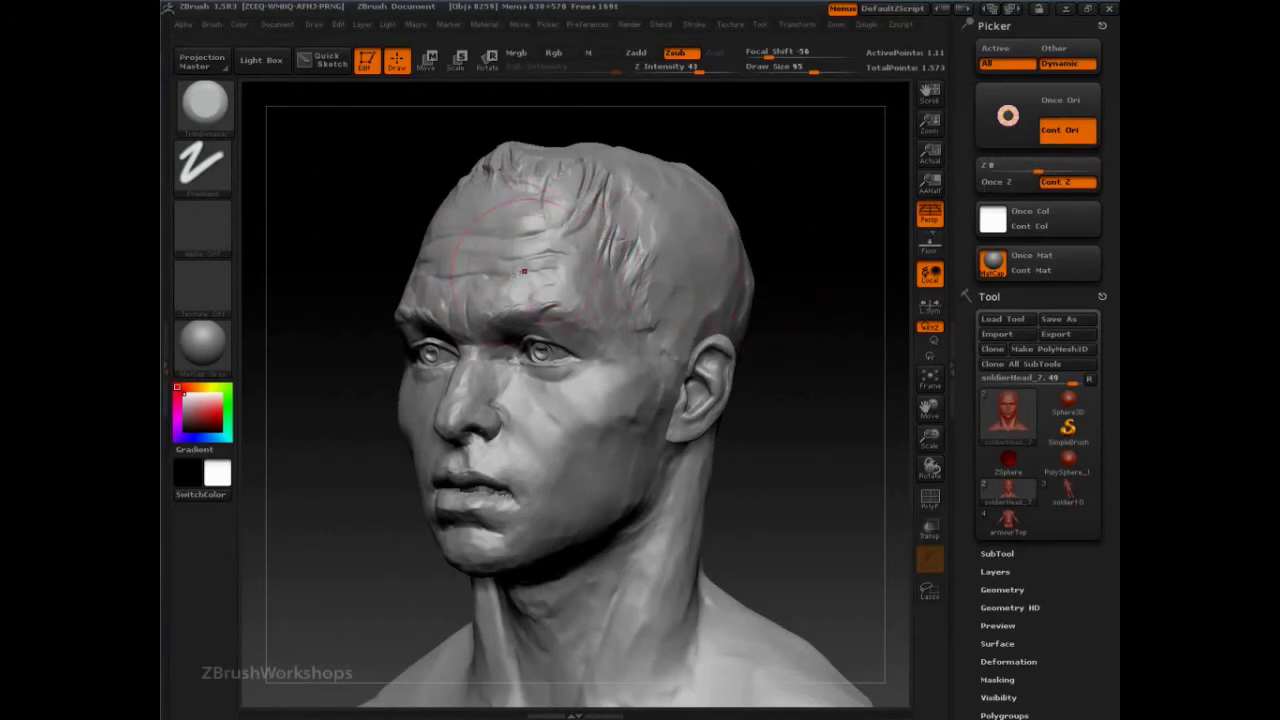
mouse_move(477, 258)
mouse_down()
mouse_move(556, 254)
mouse_move(594, 268)
mouse_move(528, 214)
mouse_move(496, 221)
mouse_up()
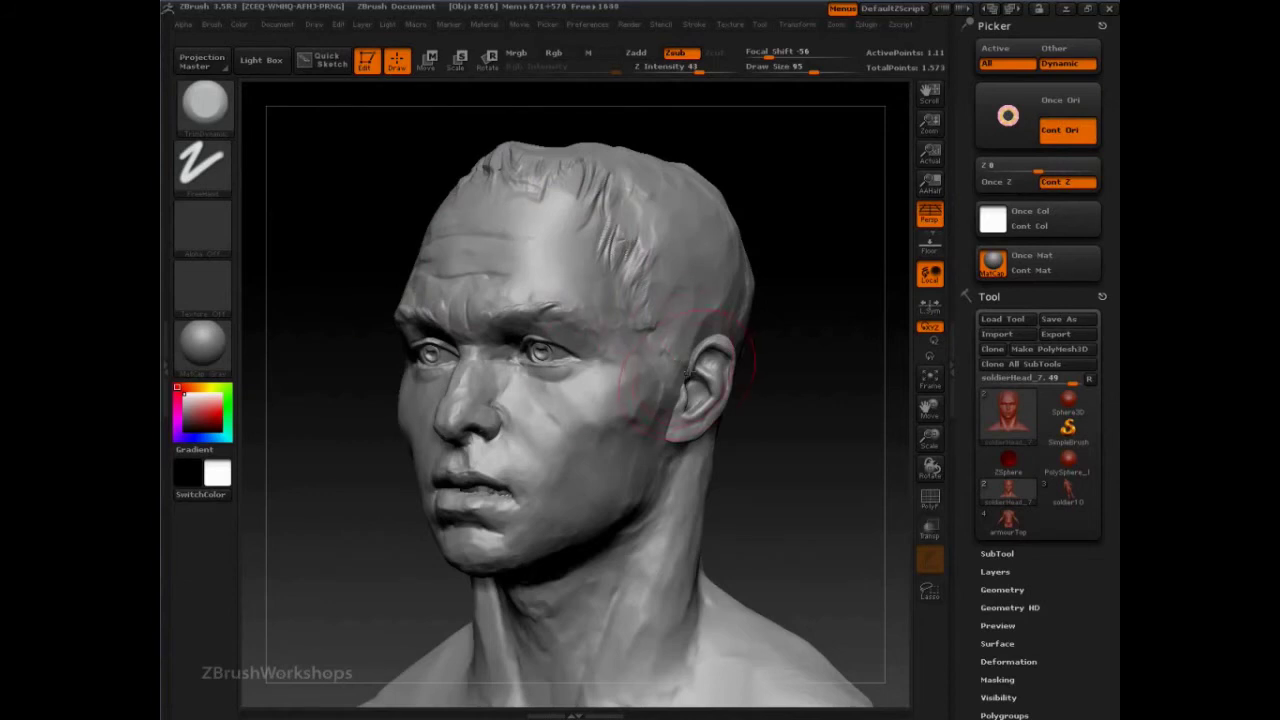
key(ctrl+z)
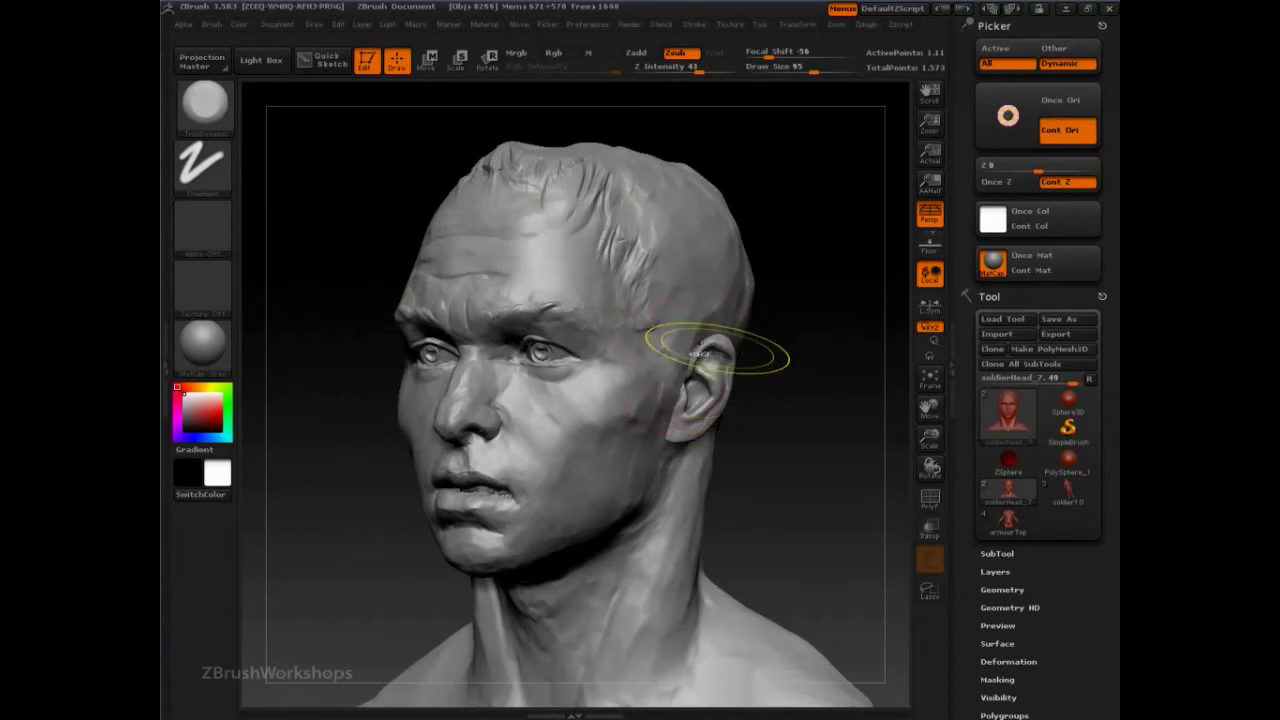
key(ctrl+z)
Try flattening the forehead and the side of the head with the TrimAdaptive brush at draw size 58
key(b)
key(t)
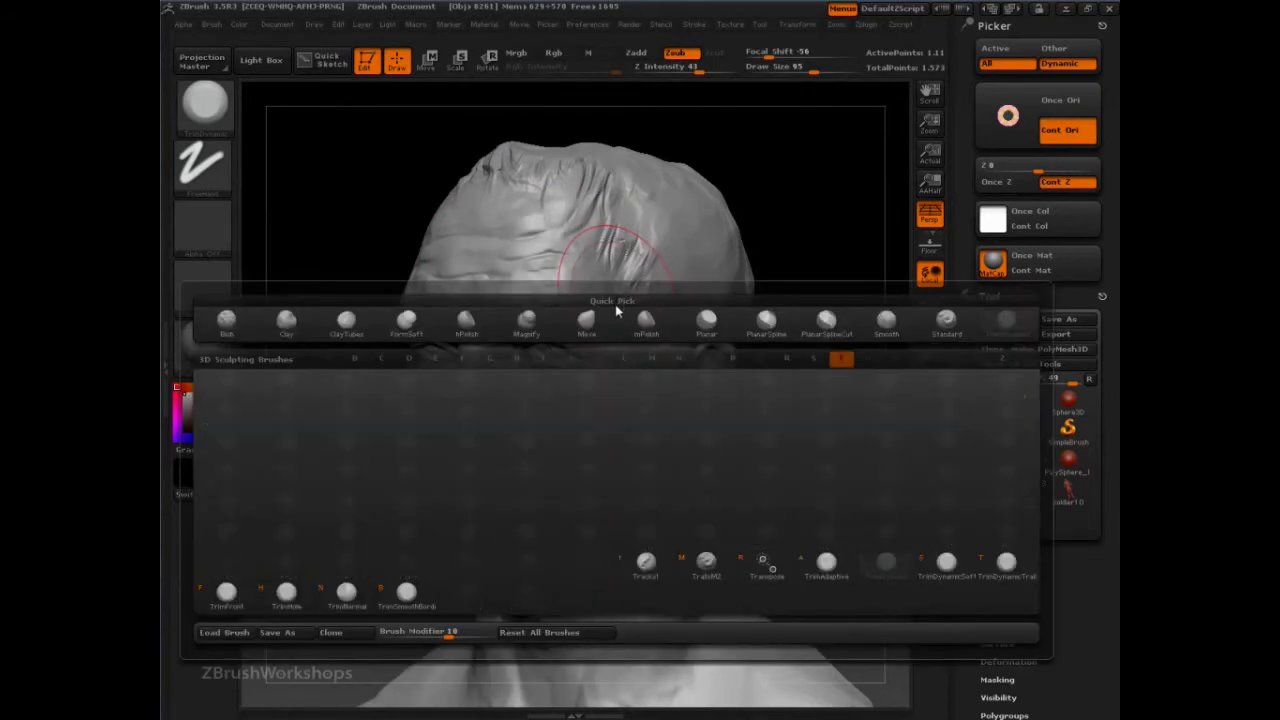
key(a)
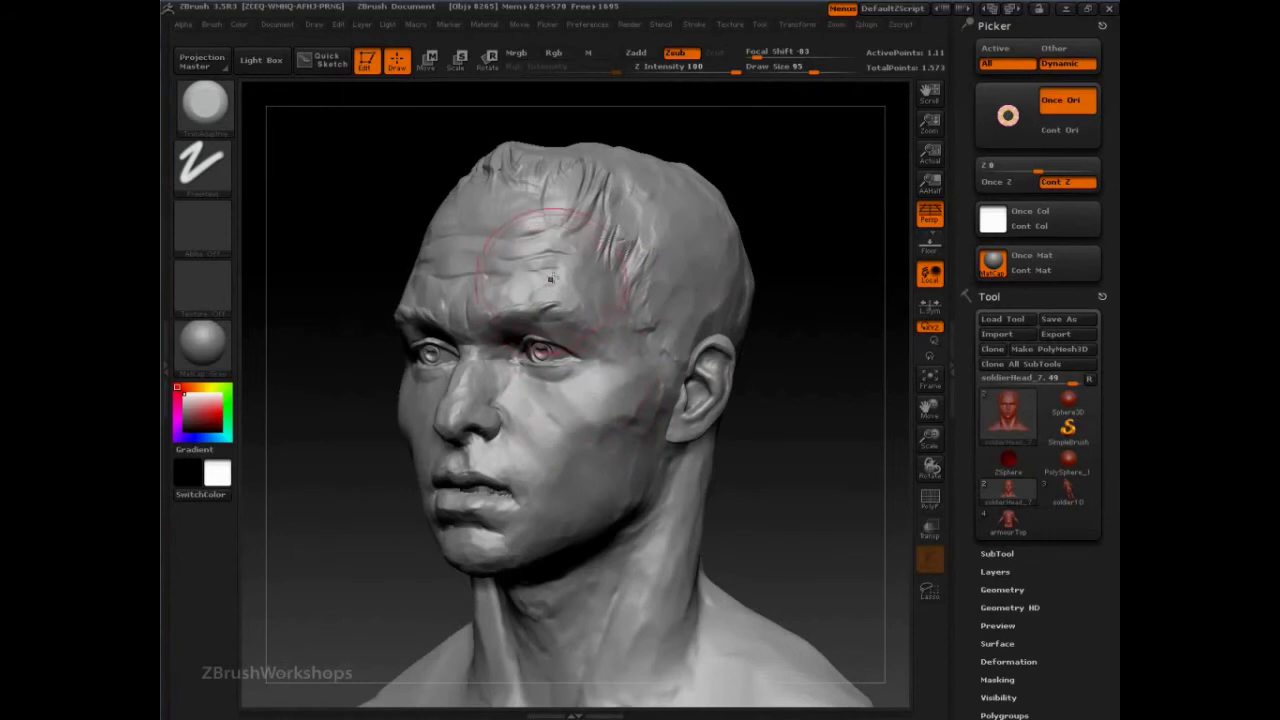
key(s)
drag(550, 271, 525, 272)
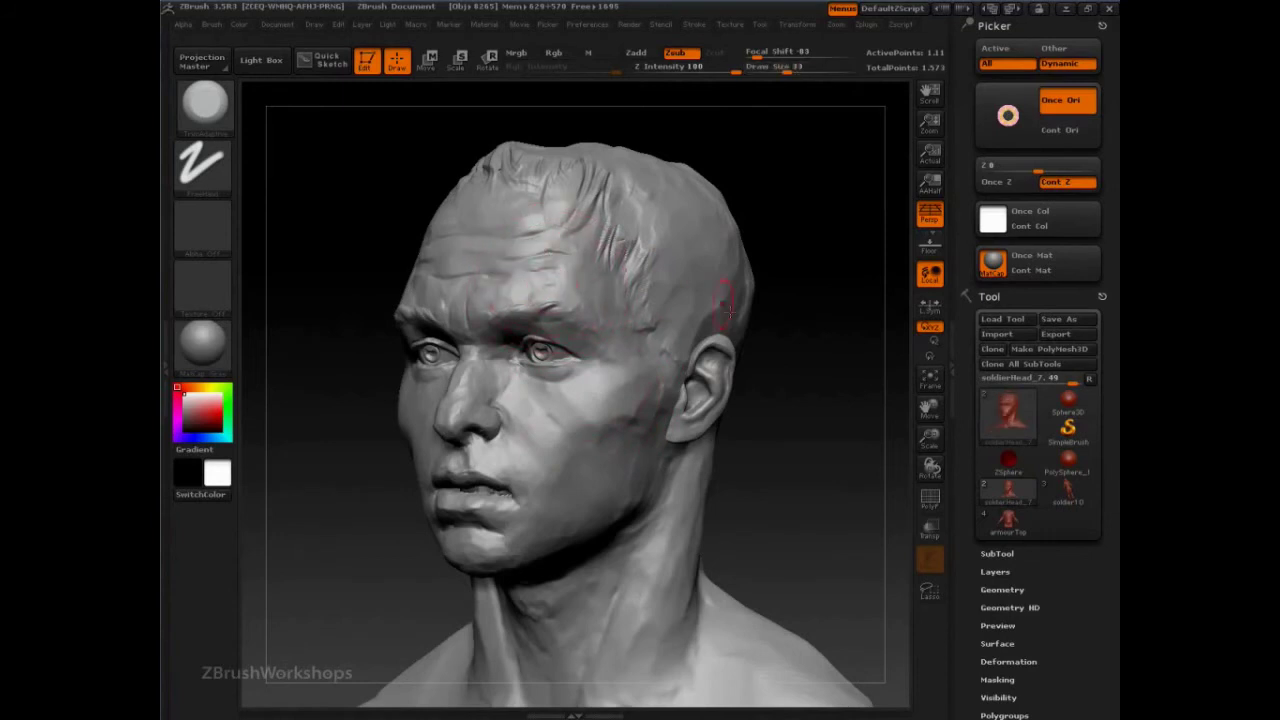
alt+drag(786, 348, 782, 410)
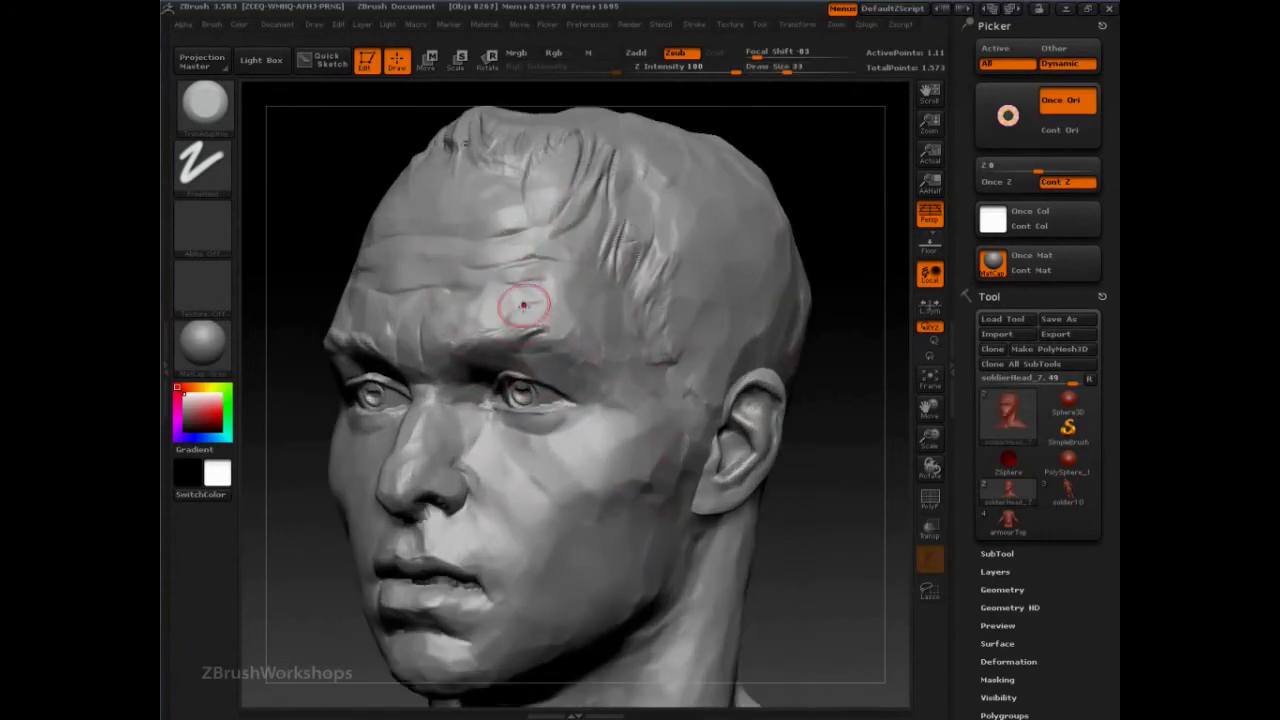
key(s)
mouse_move(513, 317)
mouse_down()
mouse_move(498, 312)
mouse_move(529, 236)
mouse_move(518, 216)
mouse_move(480, 275)
mouse_move(508, 298)
mouse_move(524, 228)
mouse_up()
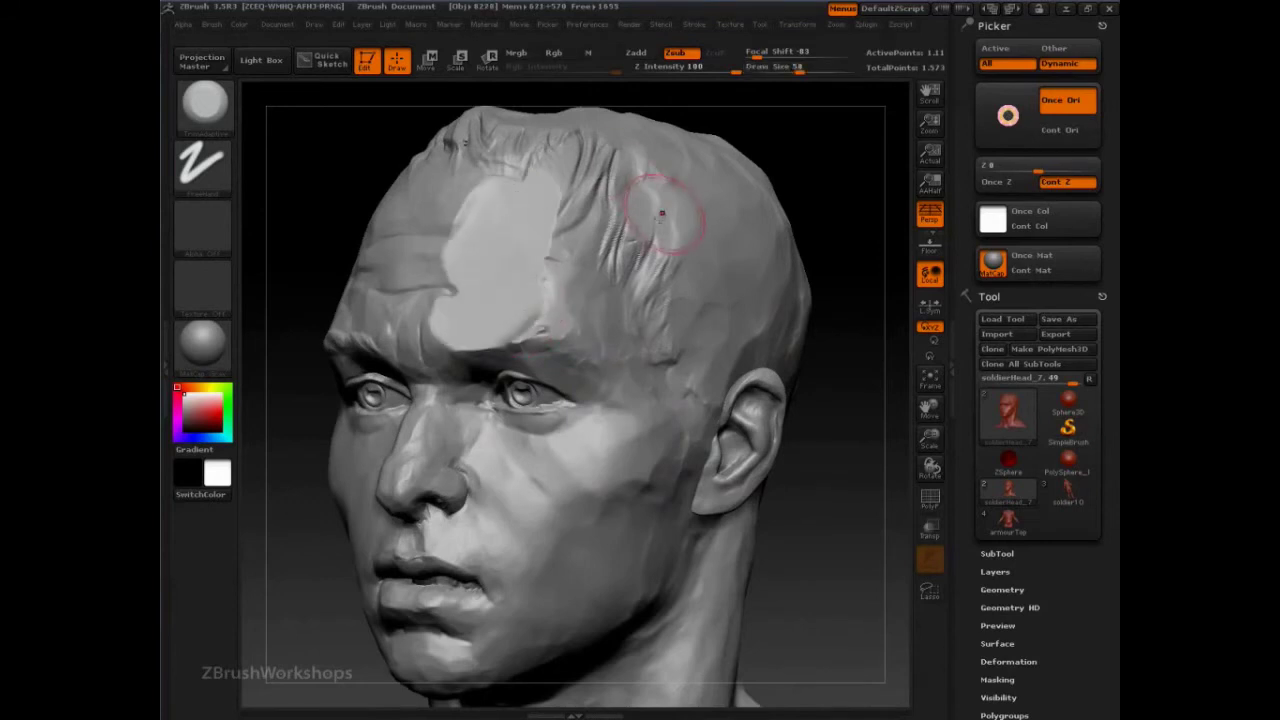
key(ctrl+z)
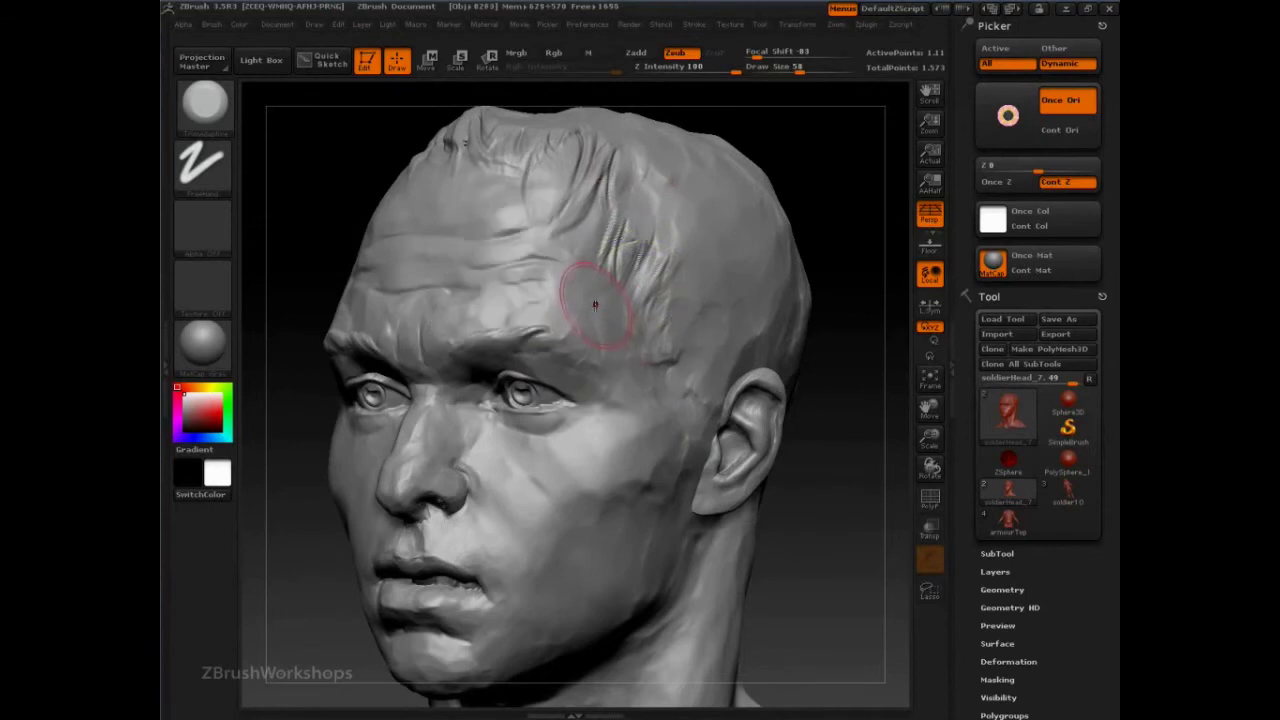
mouse_move(586, 303)
mouse_down()
mouse_move(596, 196)
mouse_move(619, 161)
mouse_move(645, 240)
mouse_move(691, 245)
mouse_move(666, 190)
mouse_move(680, 200)
mouse_up()
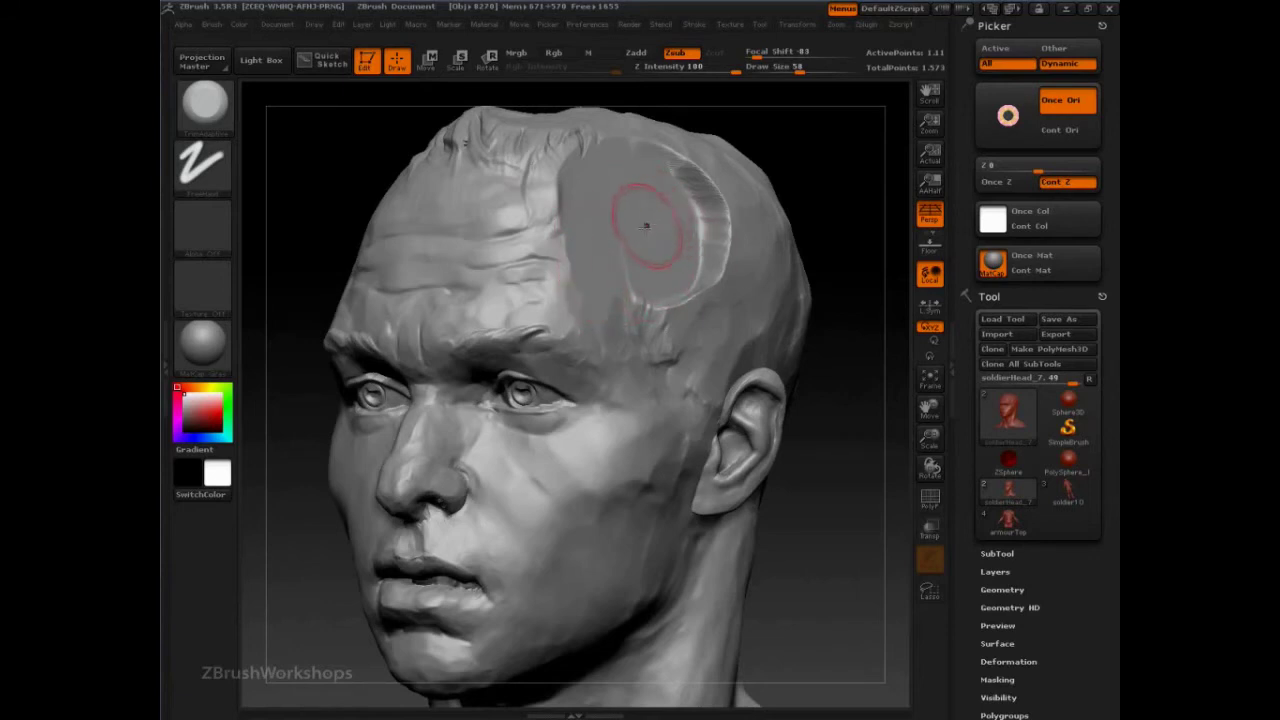
key(ctrl+z)
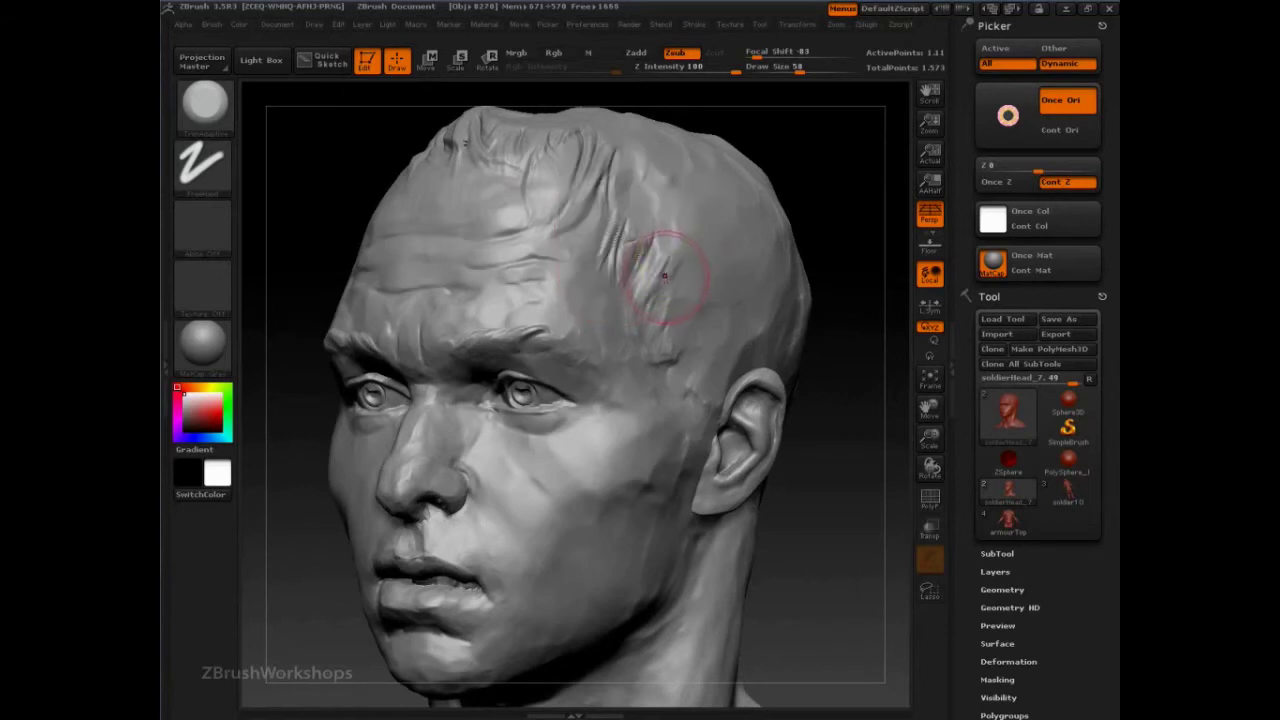
Try cutting planes into the upper head at draw size 133 using two manually set picker orientations
drag(1003, 131, 1020, 103)
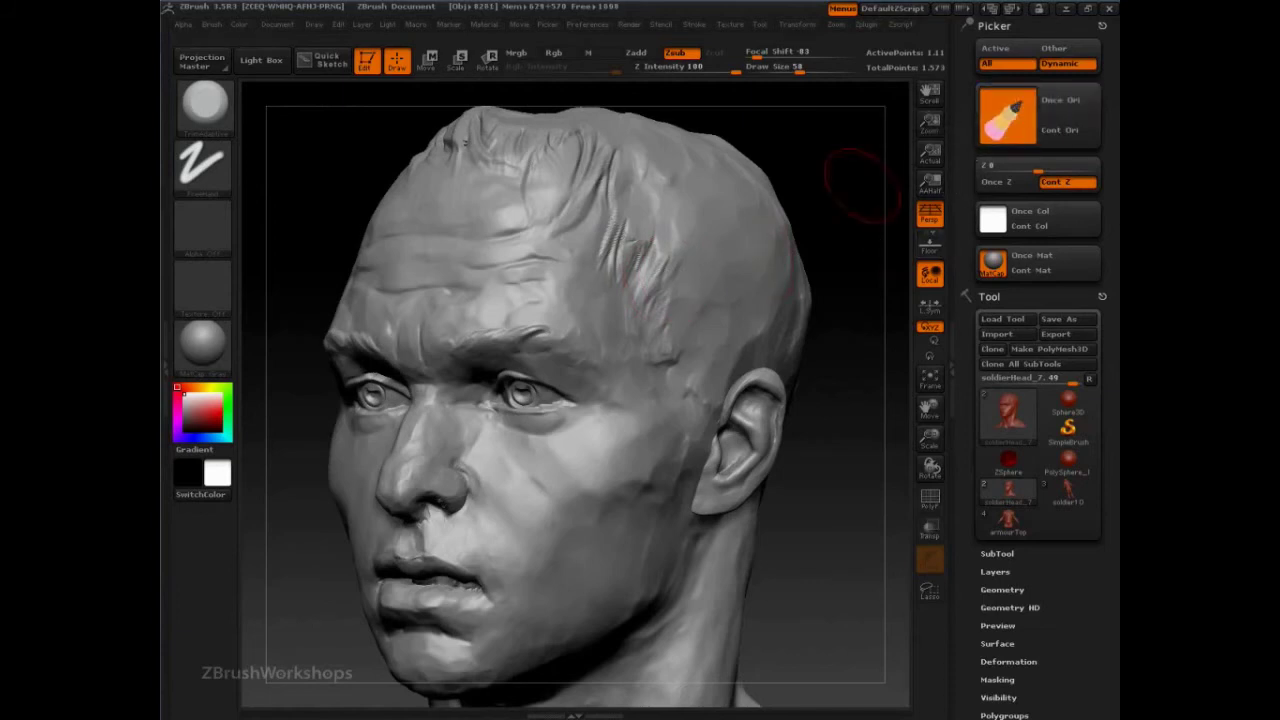
key(s)
drag(541, 228, 568, 226)
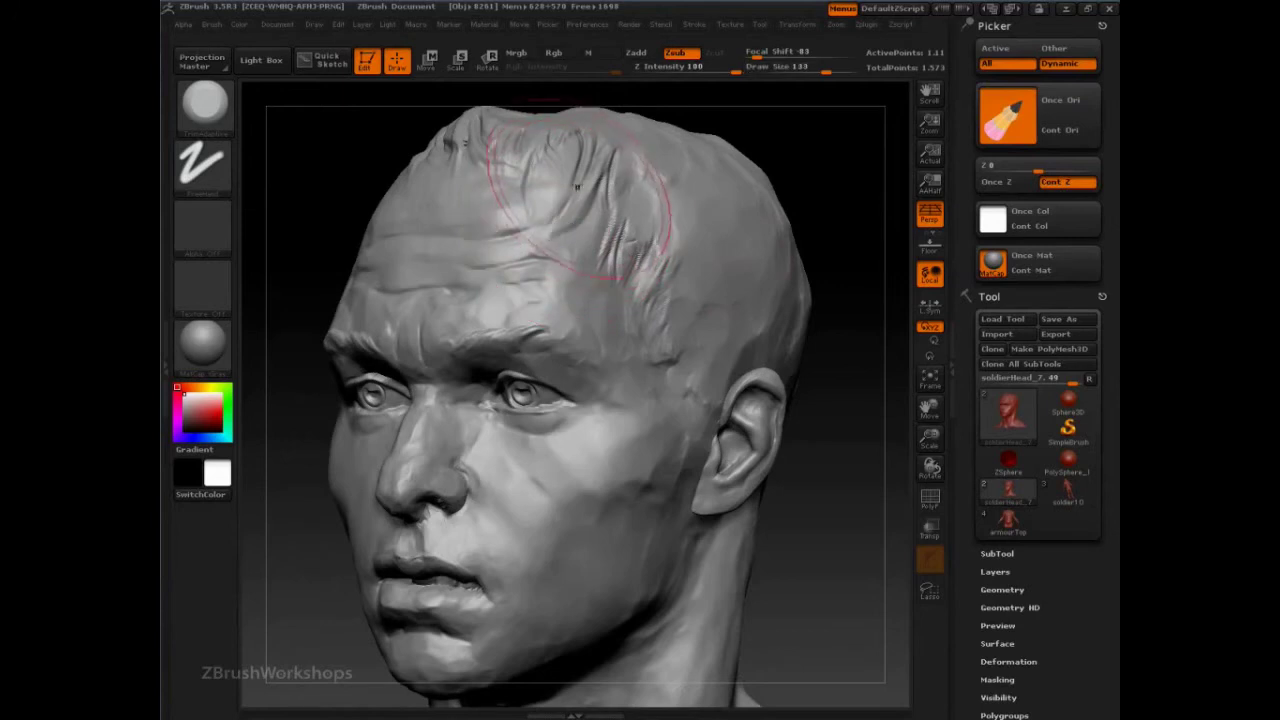
mouse_move(580, 178)
mouse_down()
mouse_move(587, 190)
mouse_move(606, 170)
mouse_move(692, 180)
mouse_up()
drag(1016, 114, 1024, 132)
mouse_move(766, 239)
mouse_down()
mouse_move(494, 276)
mouse_move(455, 298)
mouse_up()
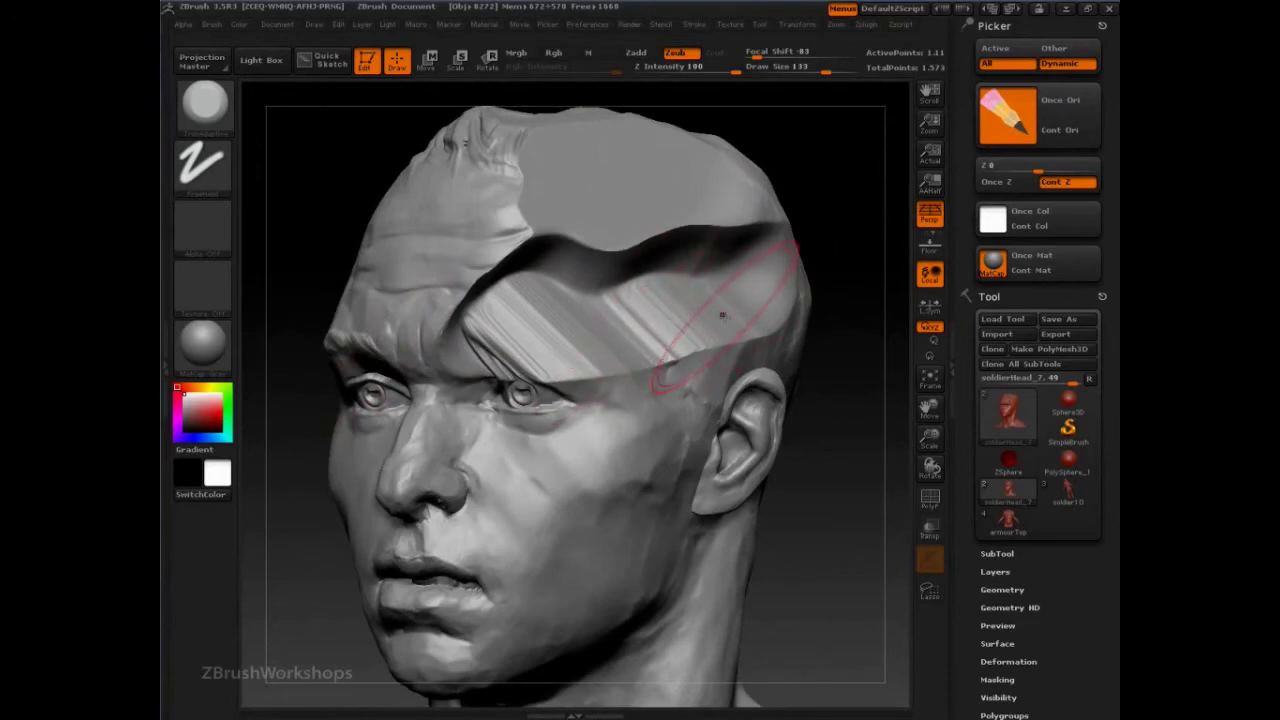
key(ctrl+z)
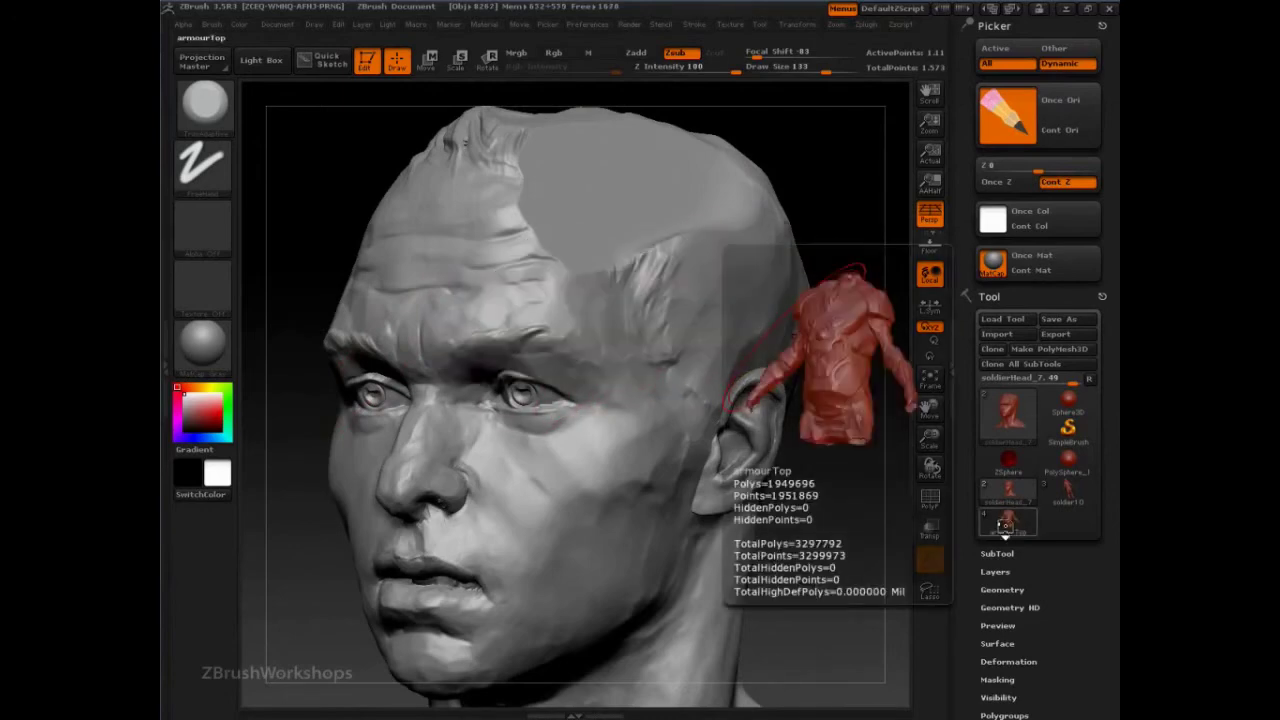
key(ctrl+z)
Switch to the armourTop model, frame its back armour and set the draw size to 65
click(985, 536)
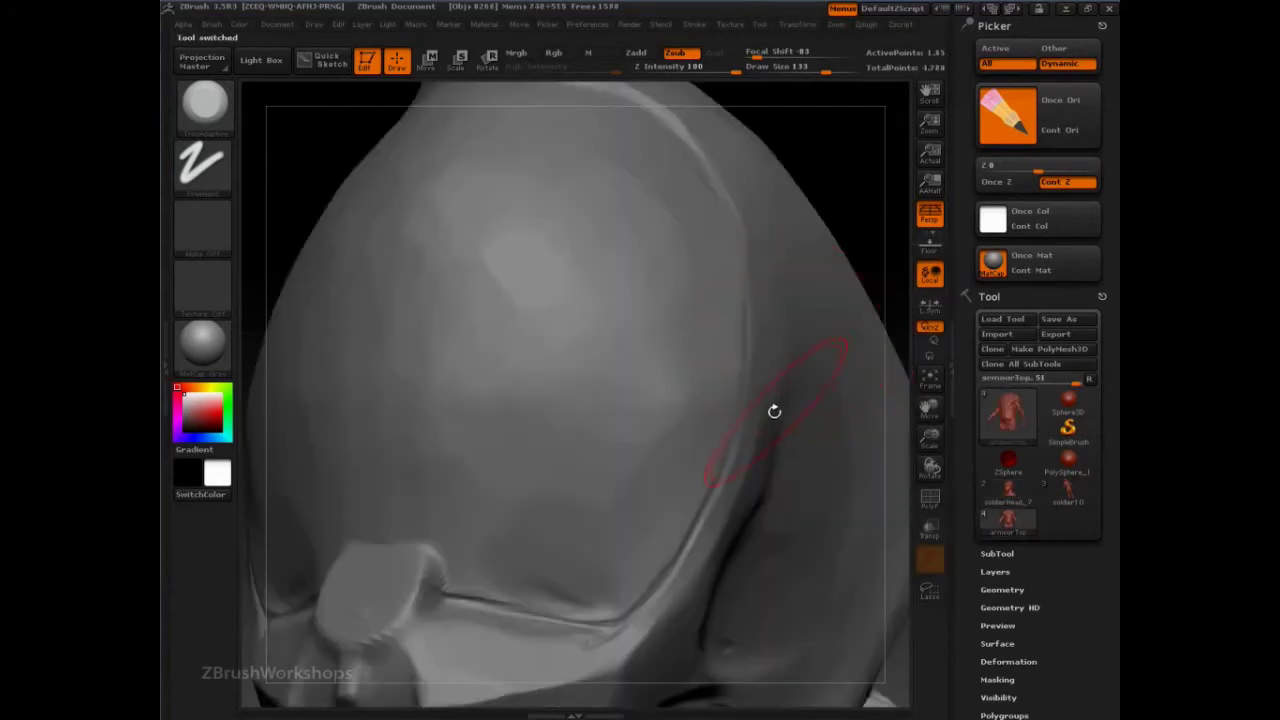
key(f)
mouse_move(786, 388)
mouse_down()
mouse_move(743, 386)
mouse_move(732, 372)
mouse_move(822, 338)
mouse_move(889, 338)
mouse_up()
mouse_move(838, 288)
alt+mouse_down()
mouse_move(902, 397)
mouse_move(829, 287)
mouse_move(833, 140)
mouse_move(845, 463)
mouse_move(799, 405)
mouse_move(820, 274)
mouse_move(796, 190)
alt+mouse_up()
mouse_move(541, 476)
alt+mouse_down()
mouse_move(542, 447)
mouse_move(560, 450)
alt+mouse_up()
key(s)
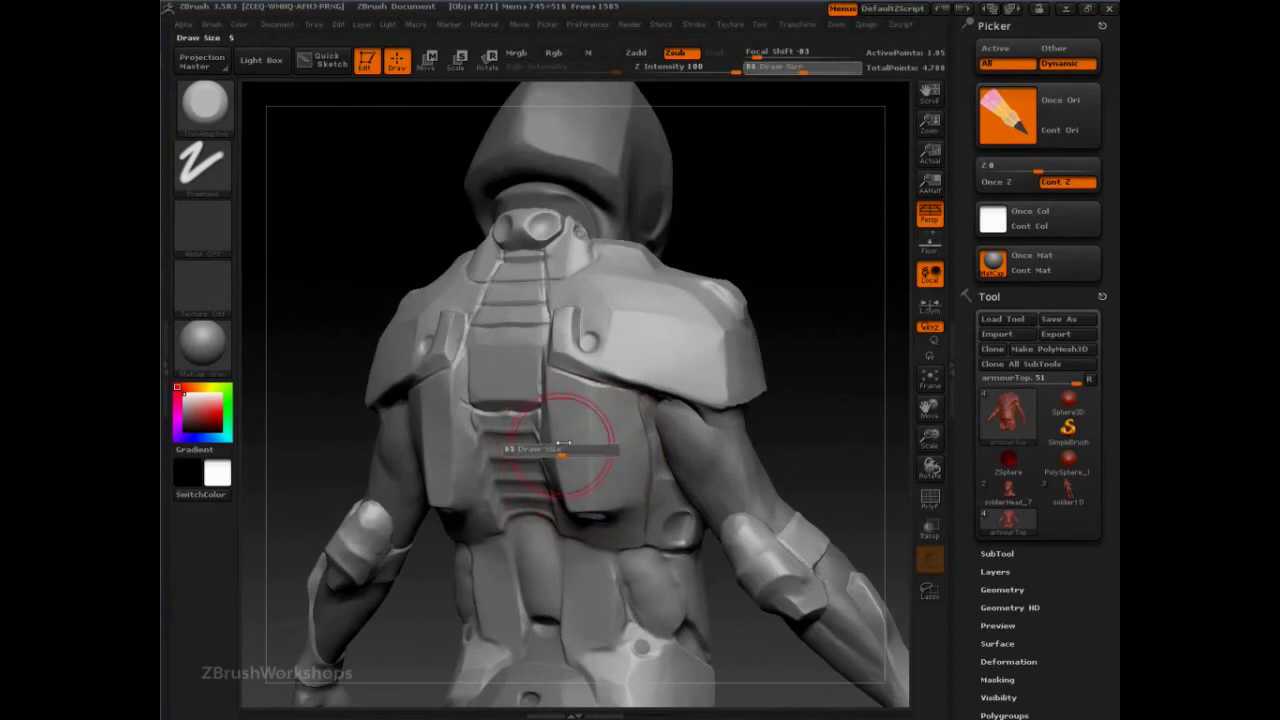
Set the picker orientation to Once Ori and try flattening the back armour plates from different stroke starting points
click(1067, 104)
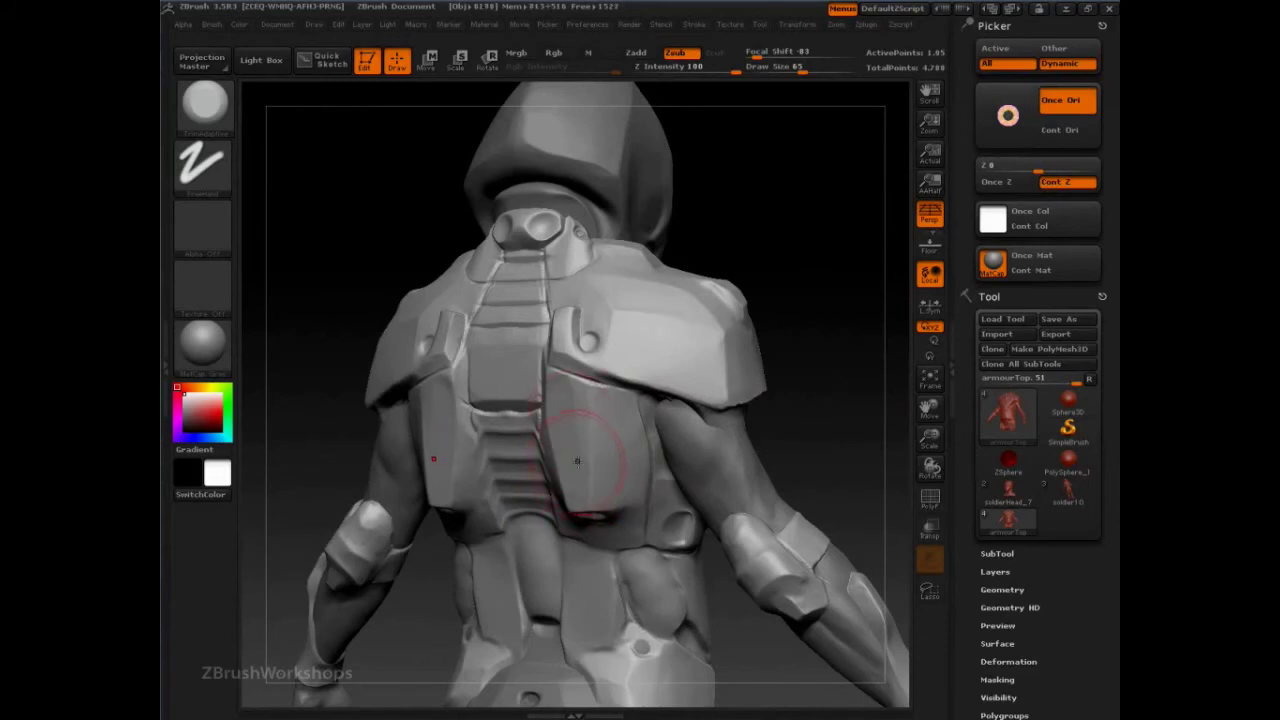
key(ctrl+z)
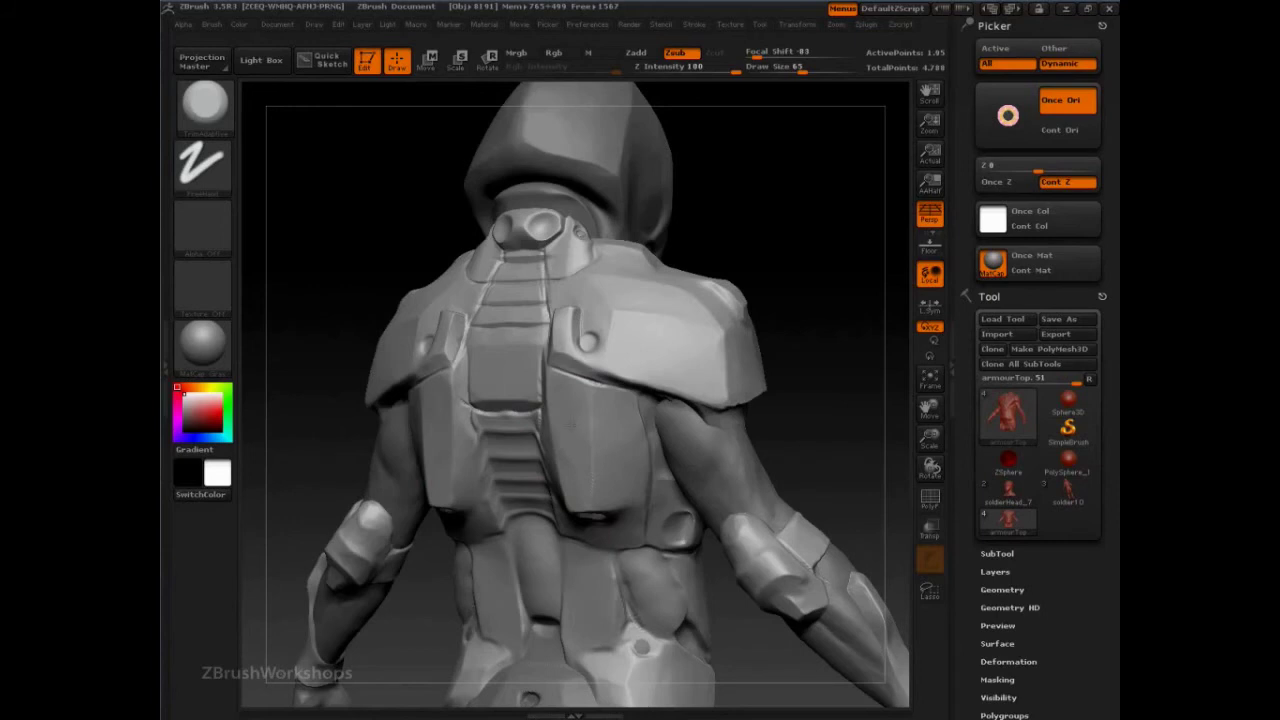
mouse_move(570, 348)
mouse_down()
mouse_move(590, 405)
mouse_move(576, 430)
mouse_move(588, 444)
mouse_move(568, 415)
mouse_move(590, 500)
mouse_up()
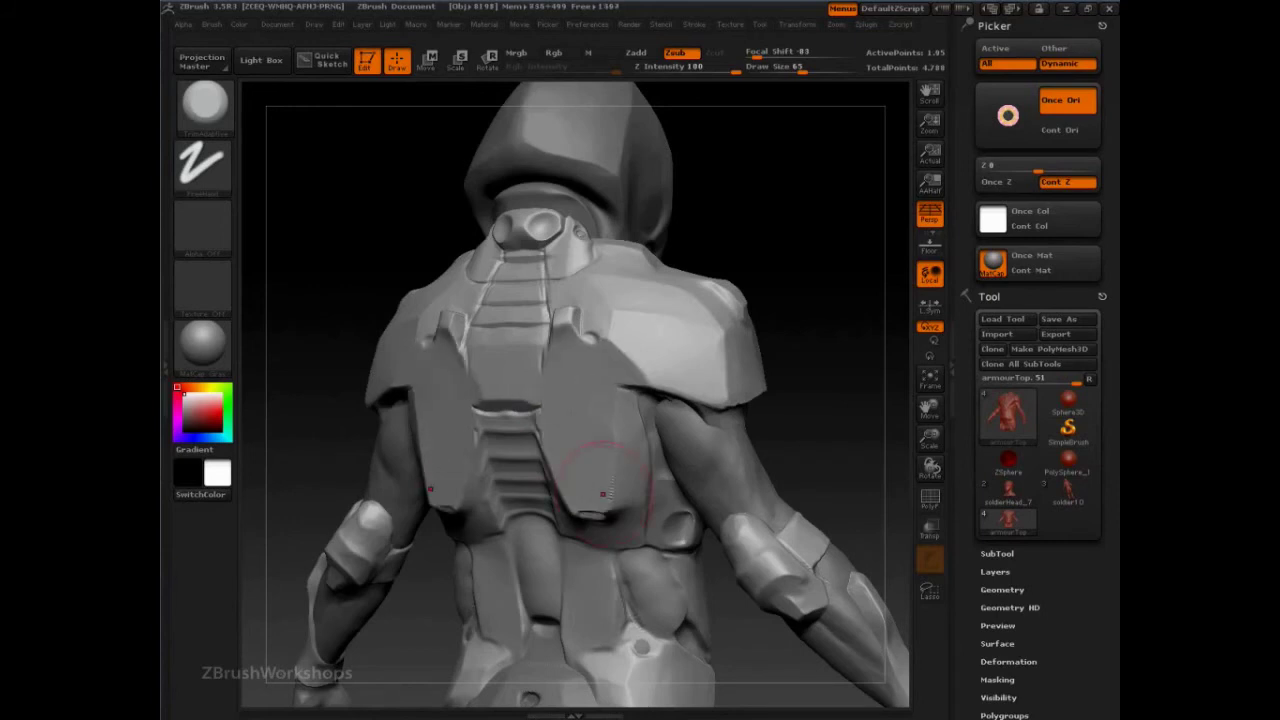
key(ctrl+z)
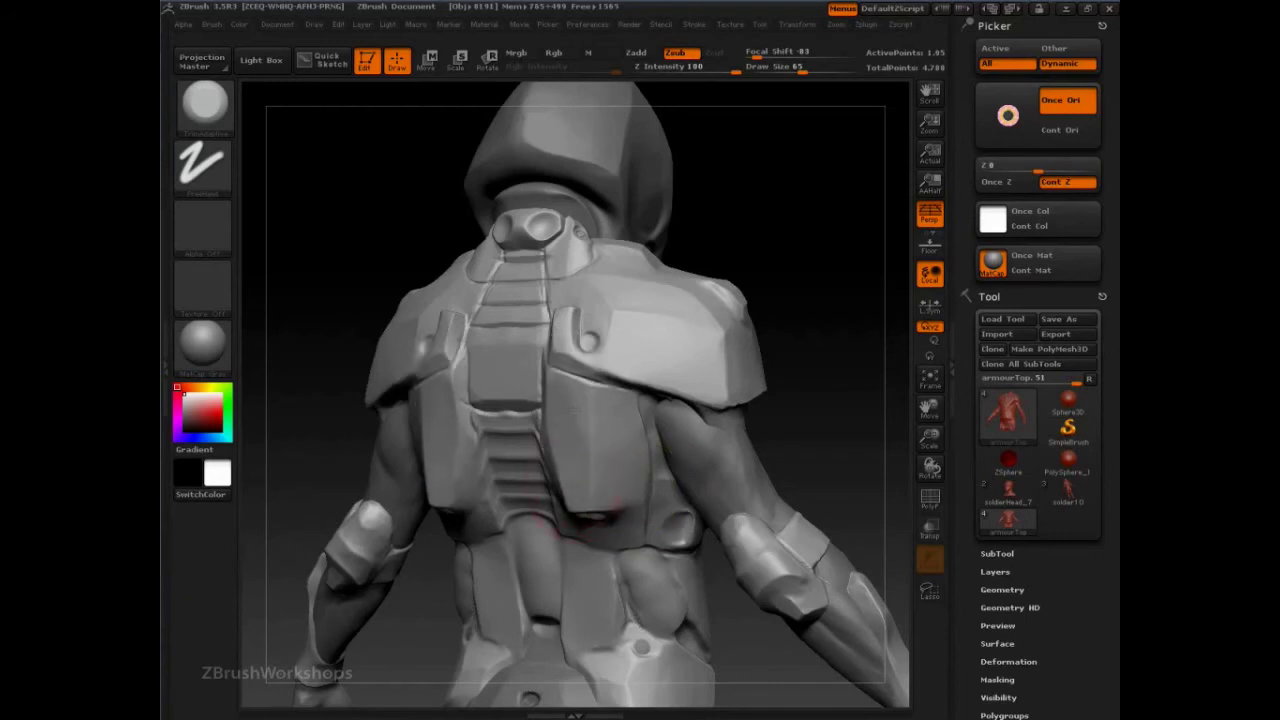
mouse_move(575, 394)
mouse_down()
mouse_move(535, 440)
mouse_move(590, 484)
mouse_move(573, 345)
mouse_up()
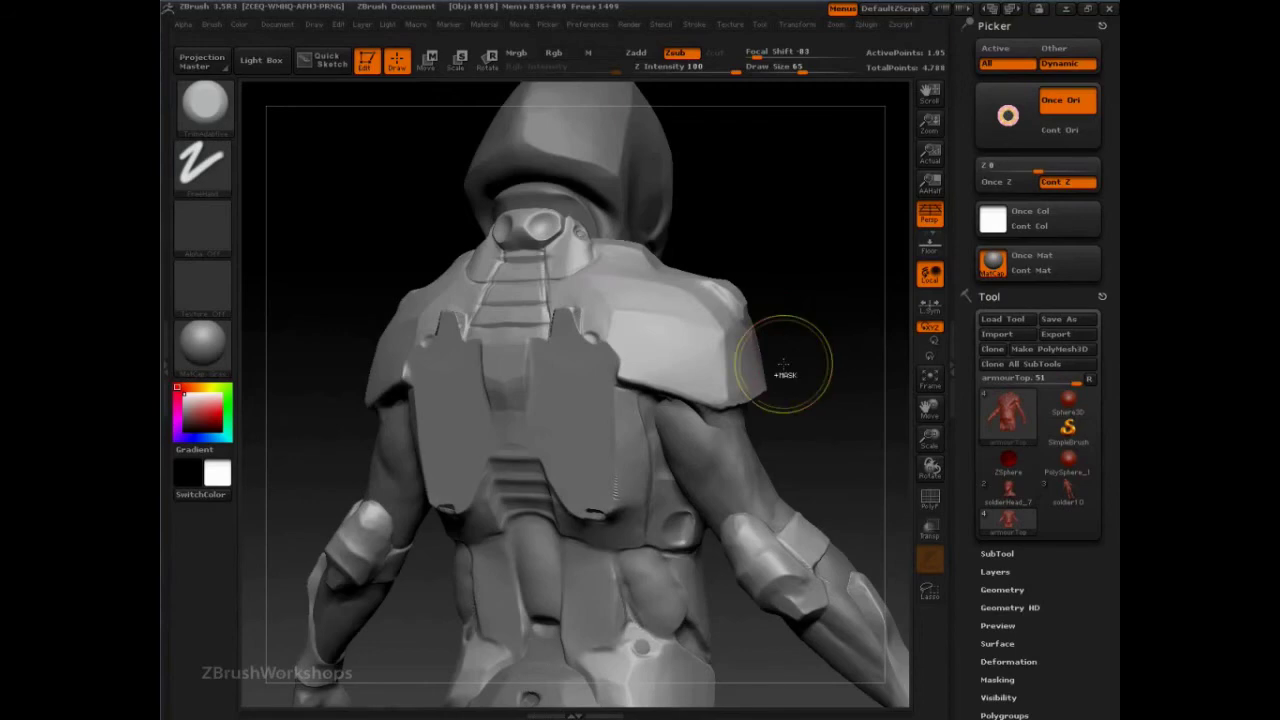
key(ctrl+z)
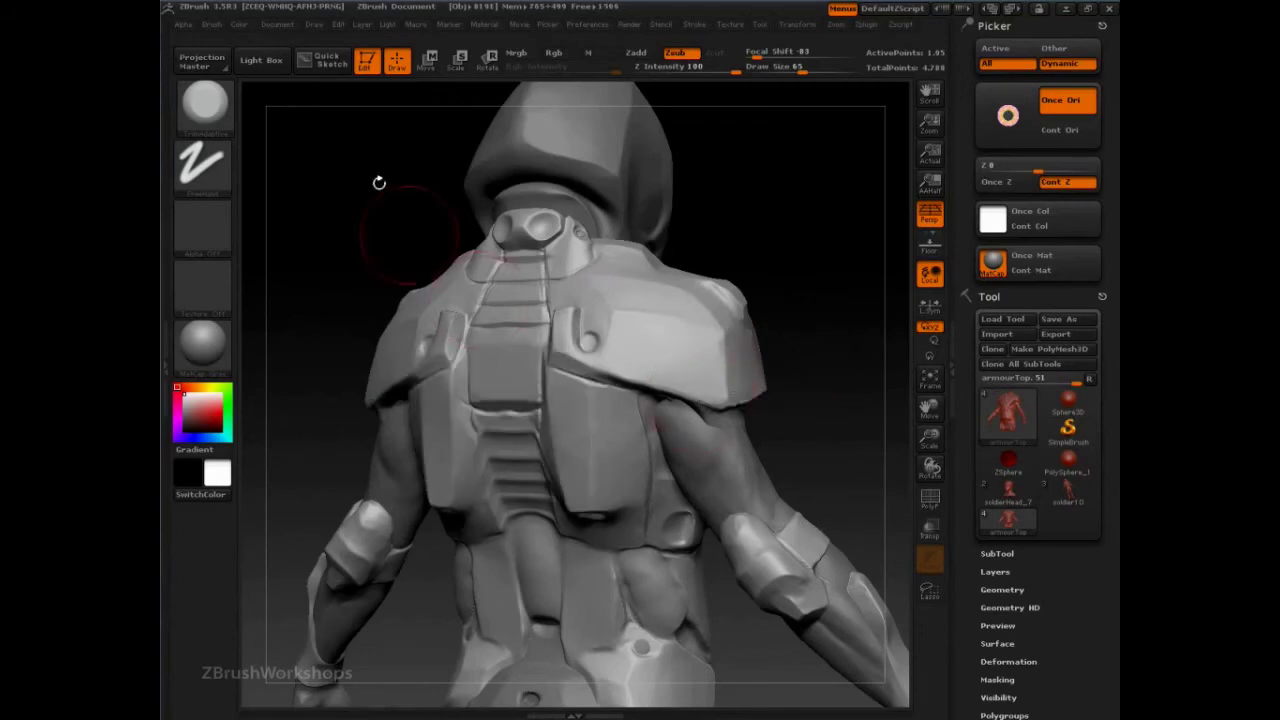
Select the TrimFront sculpting brush
click(205, 115)
click(406, 393)
key(b)
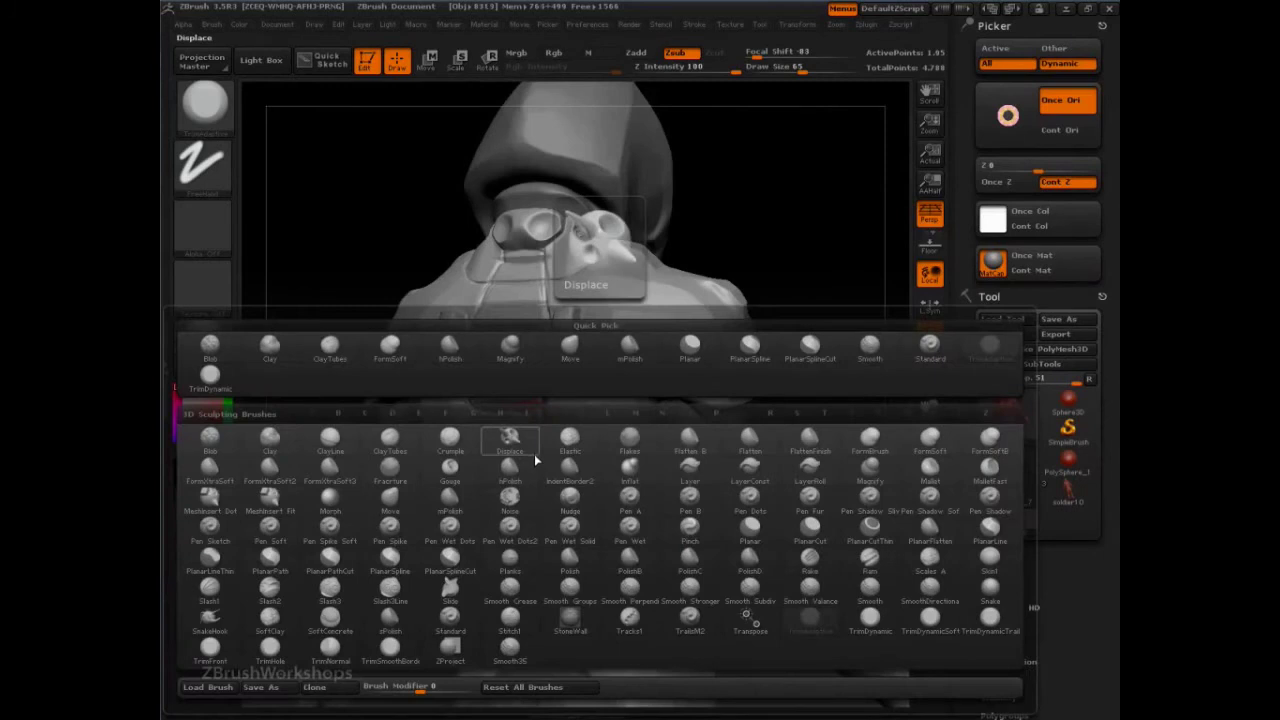
key(t)
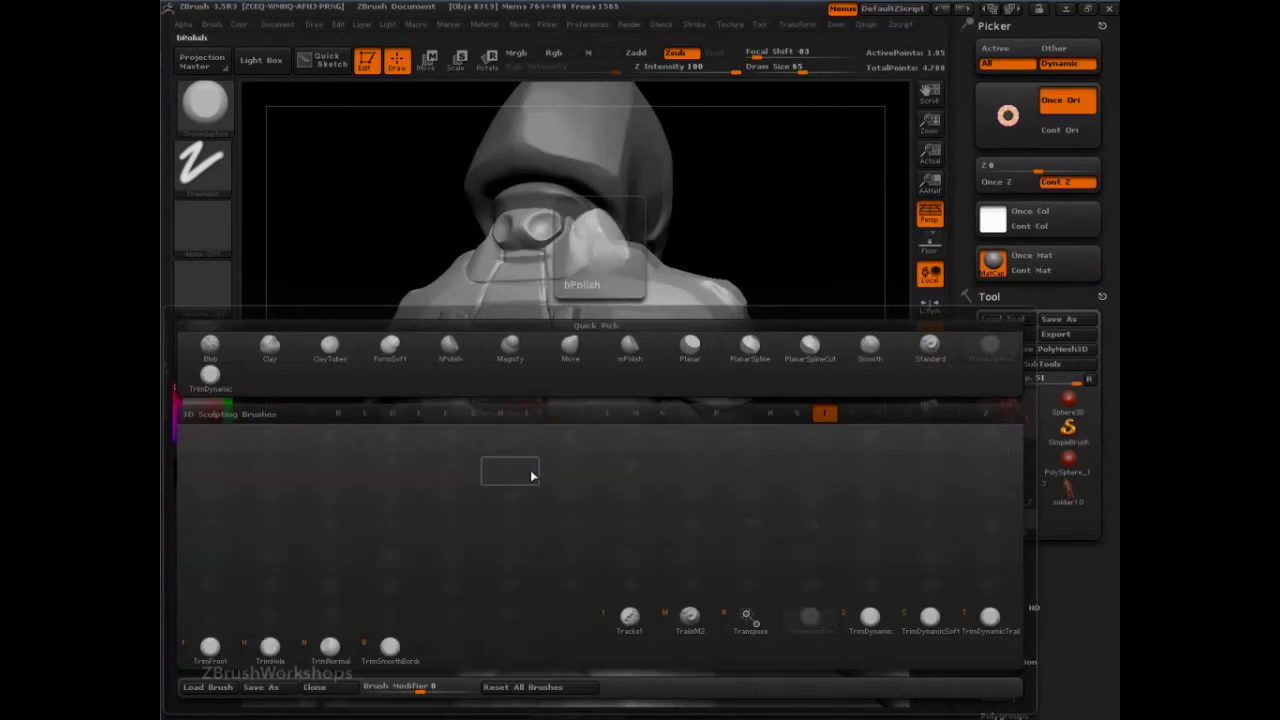
click(210, 647)
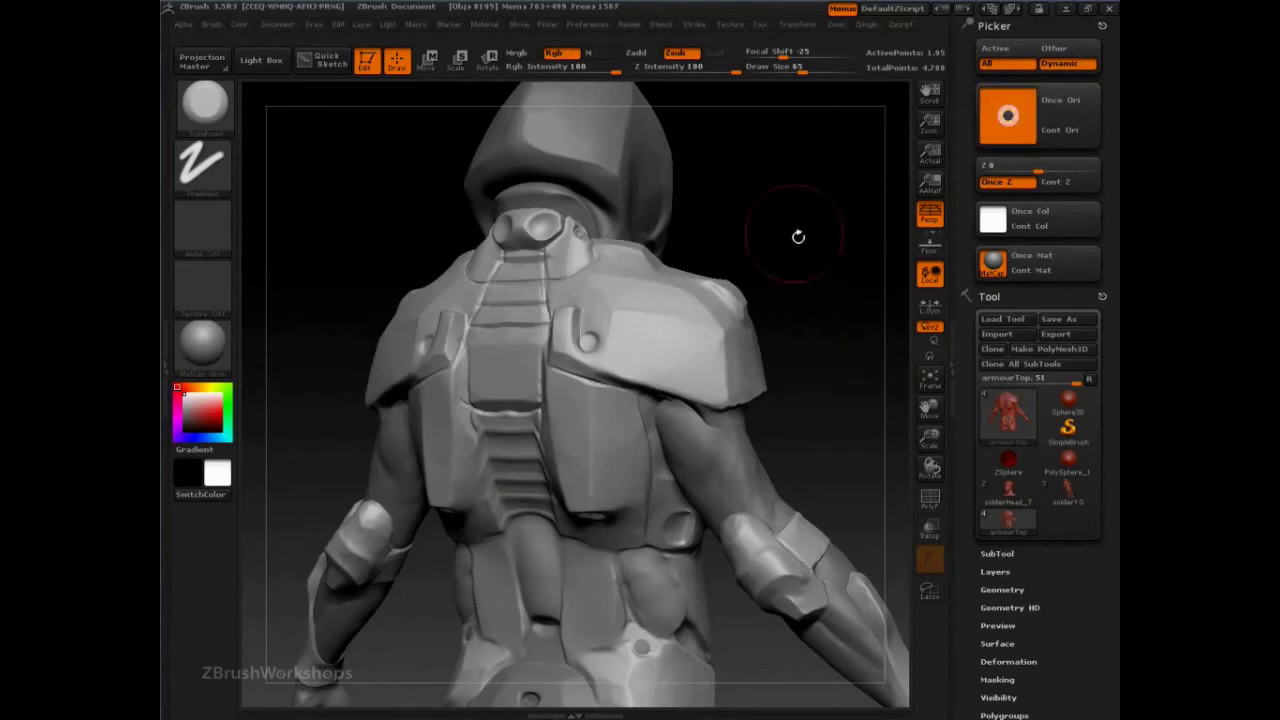
Try flattening the back armour plates from a straight-on rear view with the TrimFront brush
drag(841, 304, 878, 296)
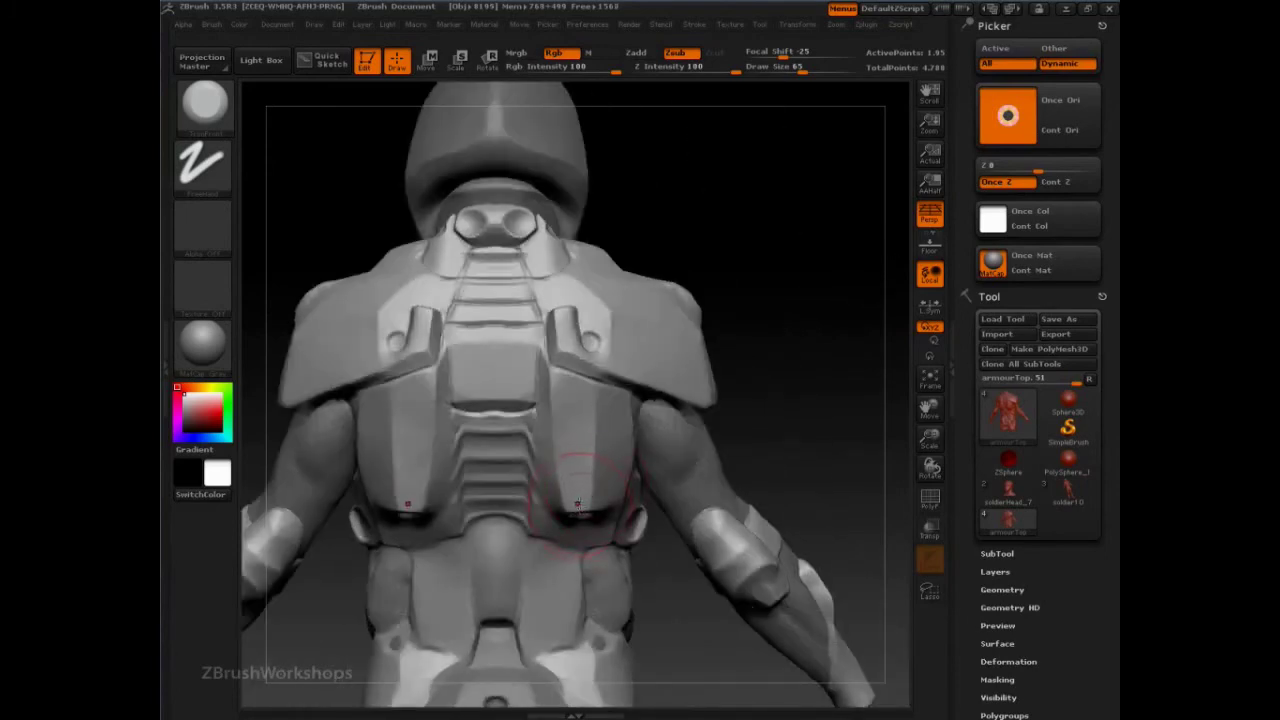
drag(580, 497, 565, 305)
drag(821, 273, 640, 285)
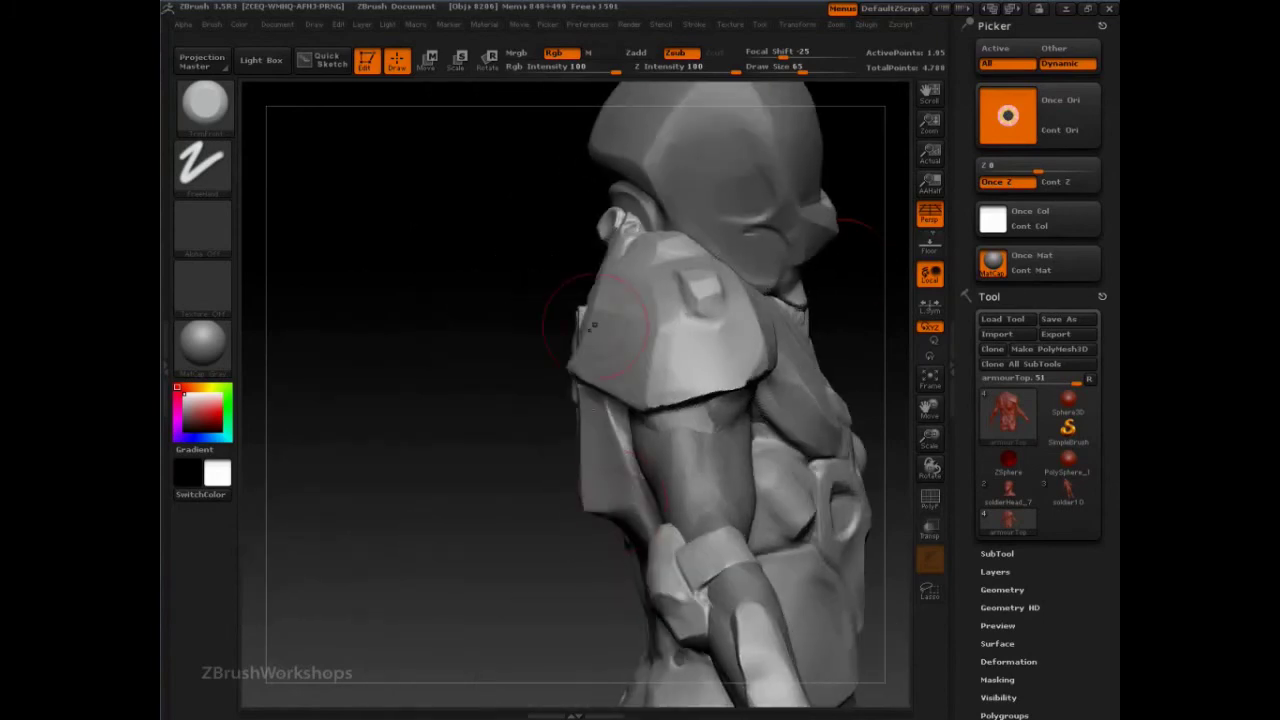
drag(408, 466, 474, 470)
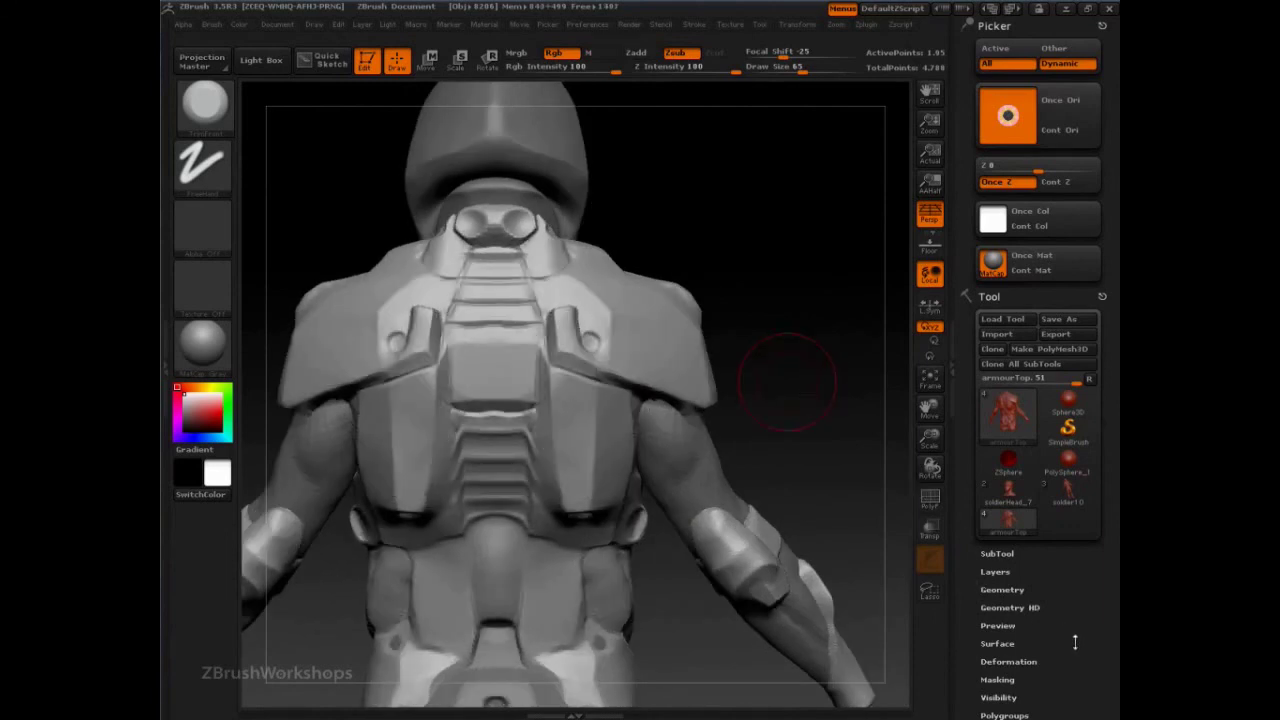
Check the armourTop model's morph target settings and flatten the two long back armour plates with the TrimFront brush
drag(1075, 642, 1042, 500)
click(1001, 458)
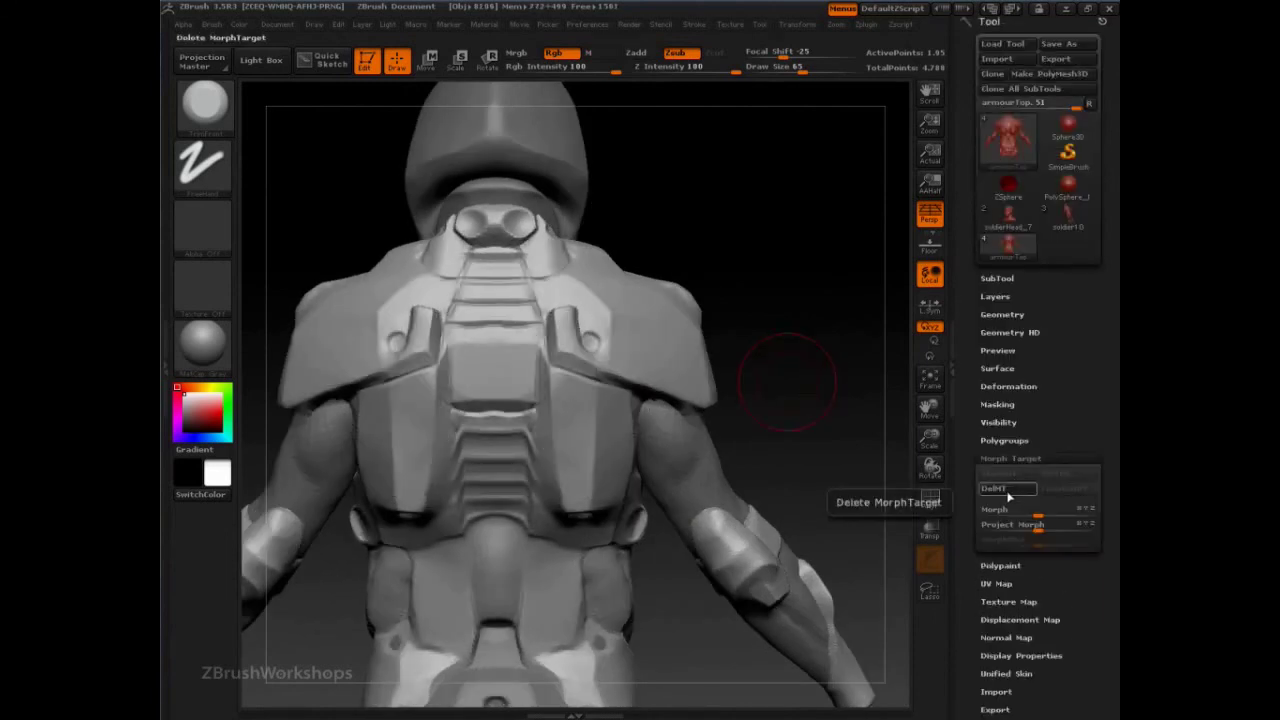
click(1016, 457)
drag(1057, 417, 898, 534)
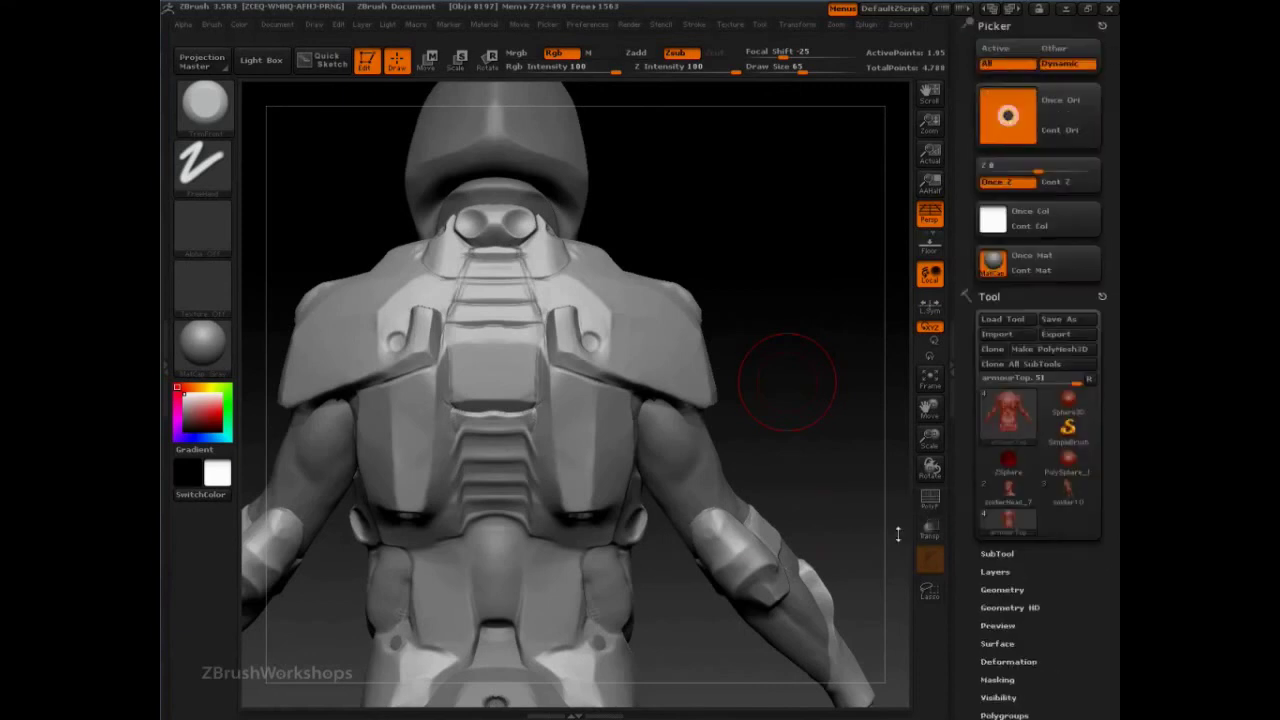
mouse_move(579, 495)
mouse_down()
mouse_move(575, 440)
mouse_move(579, 495)
mouse_up()
mouse_move(581, 441)
mouse_down()
mouse_move(568, 386)
mouse_move(580, 376)
mouse_up()
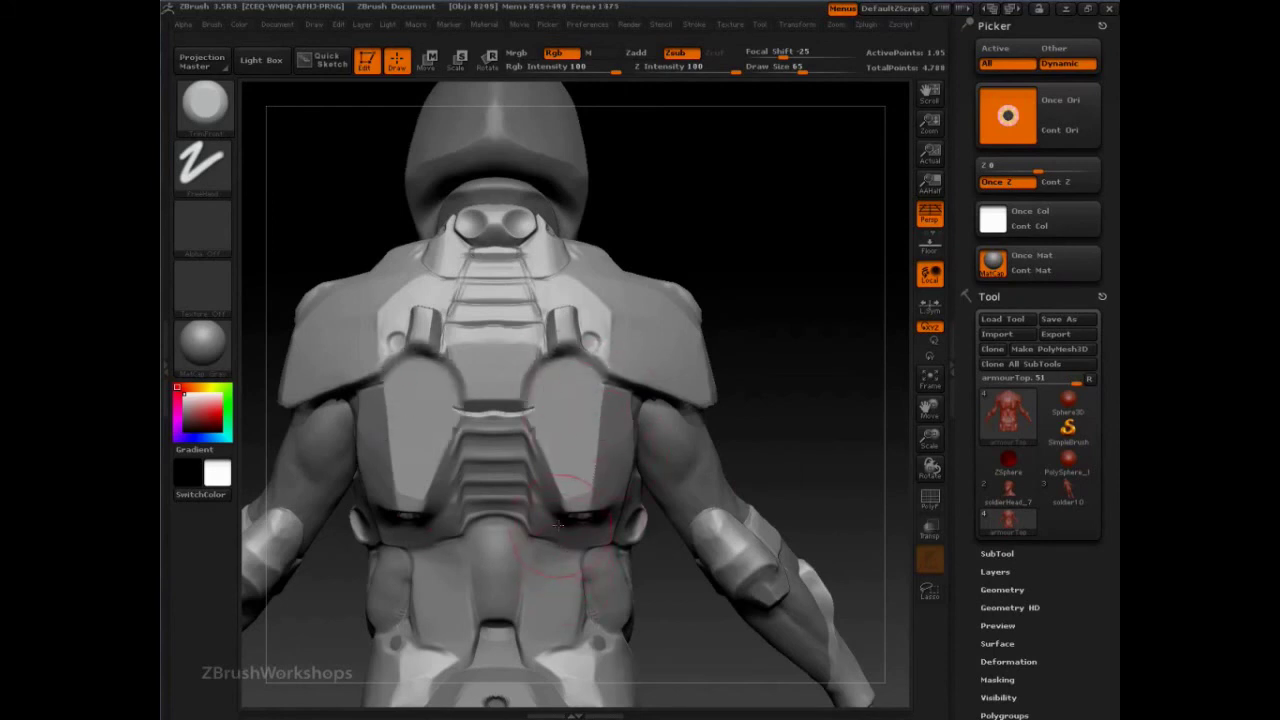
Restore the armour details above and between the flattened back plates using the Morph brush at draw size 41
click(222, 120)
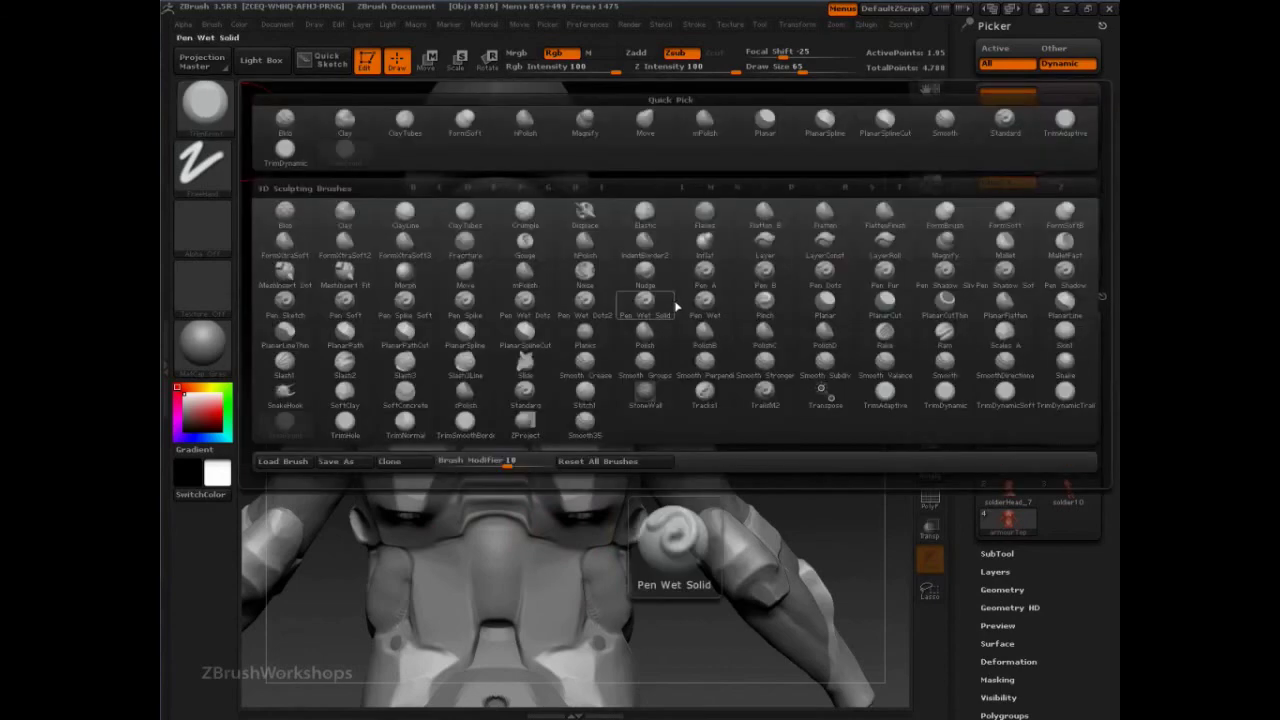
click(410, 278)
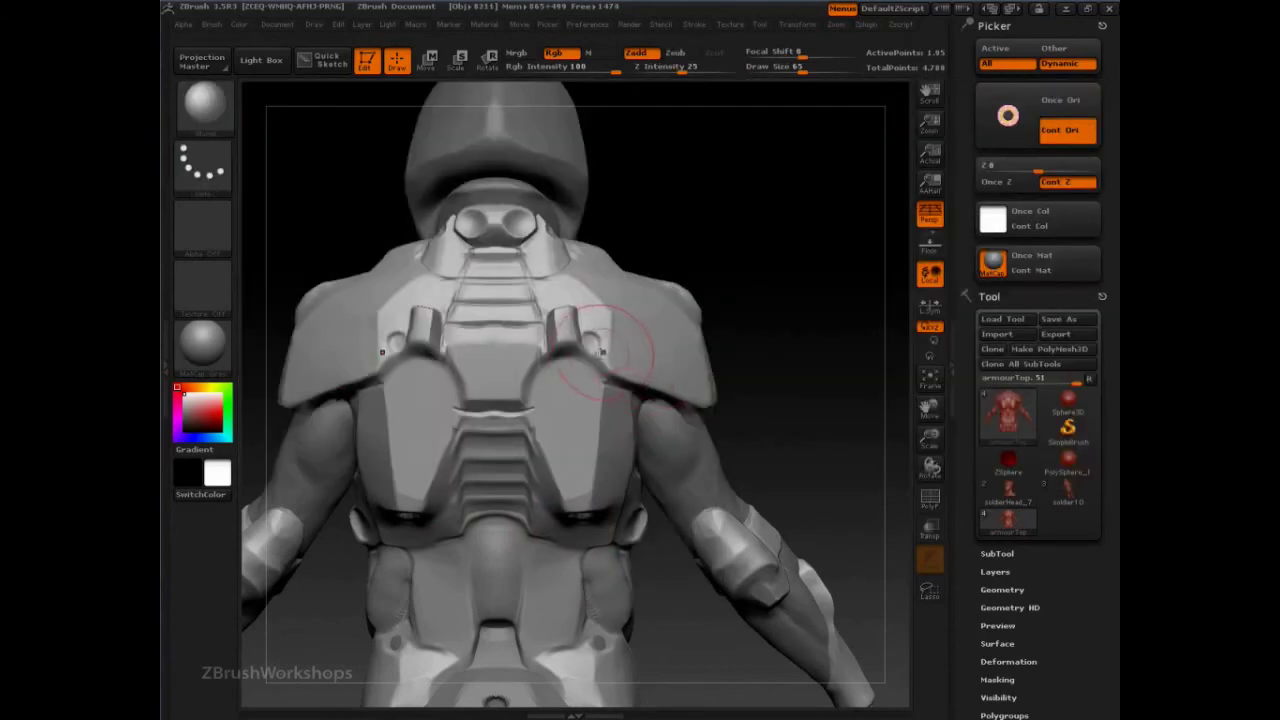
key(s)
mouse_move(587, 348)
mouse_down()
mouse_move(565, 360)
mouse_move(606, 372)
mouse_move(554, 343)
mouse_move(520, 394)
mouse_up()
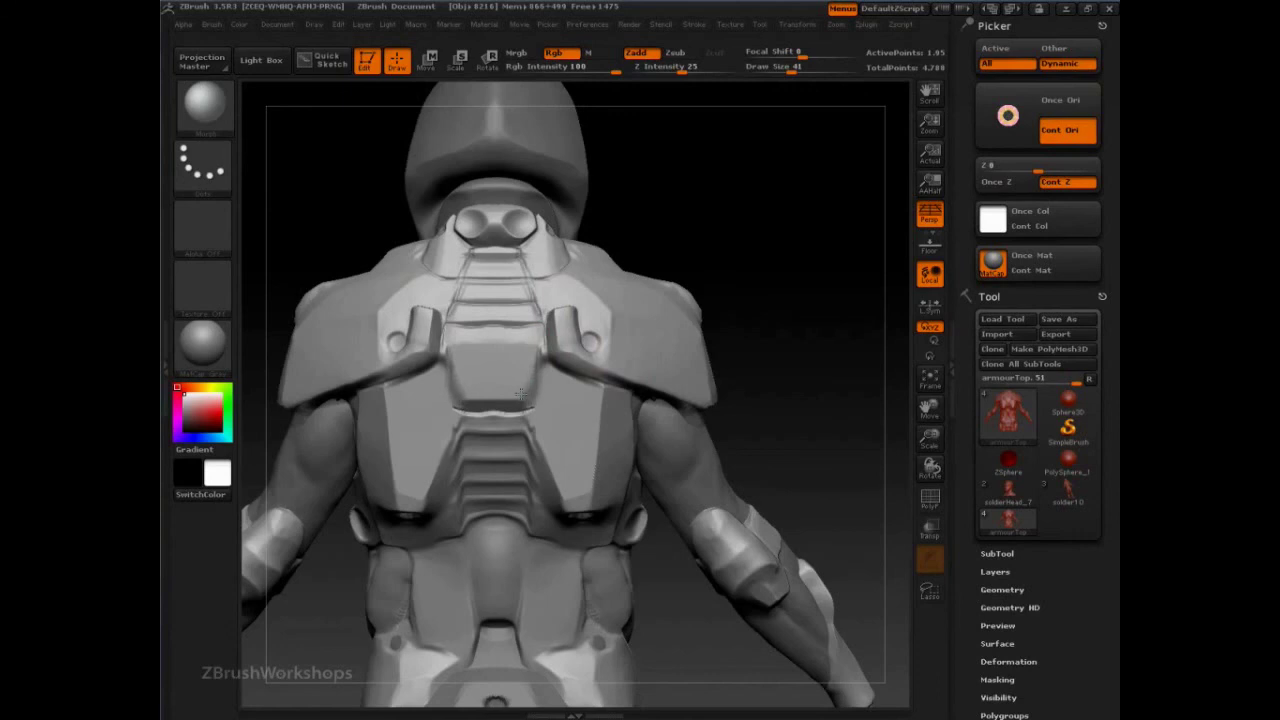
mouse_move(538, 341)
mouse_down()
mouse_move(546, 373)
mouse_move(520, 429)
mouse_up()
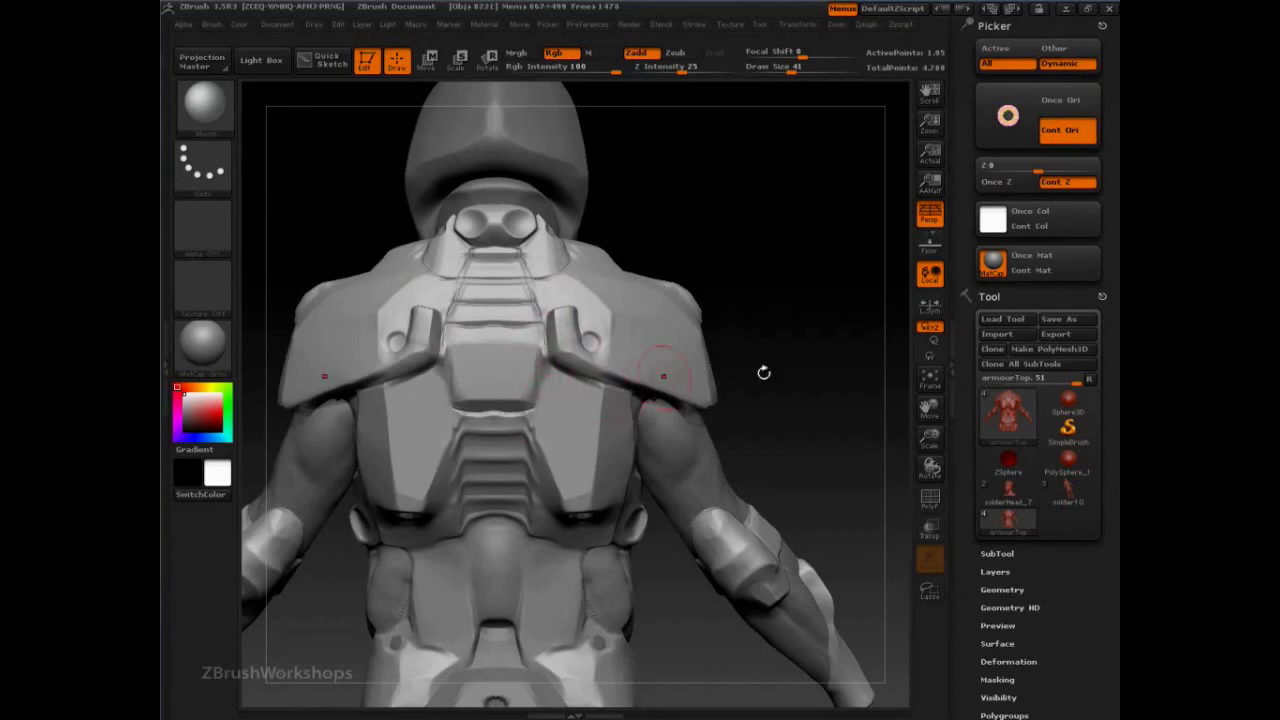
Switch to the TrimDynamic brush and start flattening the upper chest armour from the front
drag(770, 306, 690, 272)
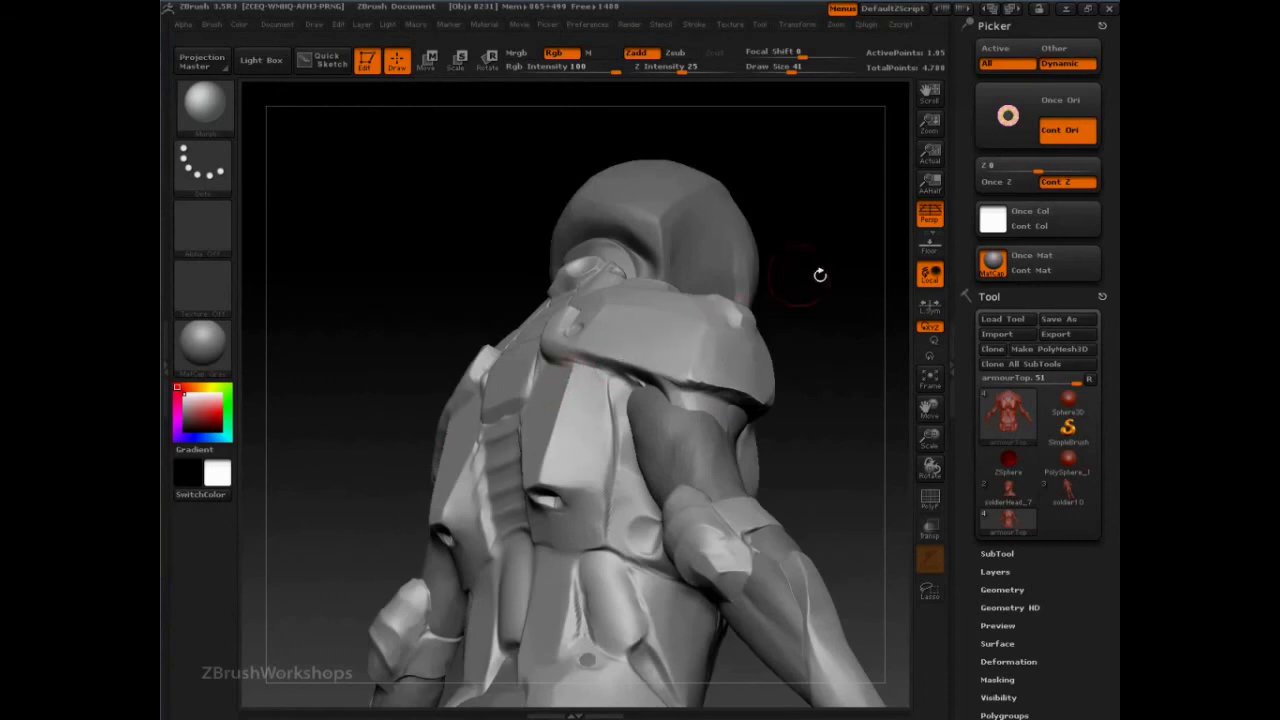
drag(861, 306, 640, 330)
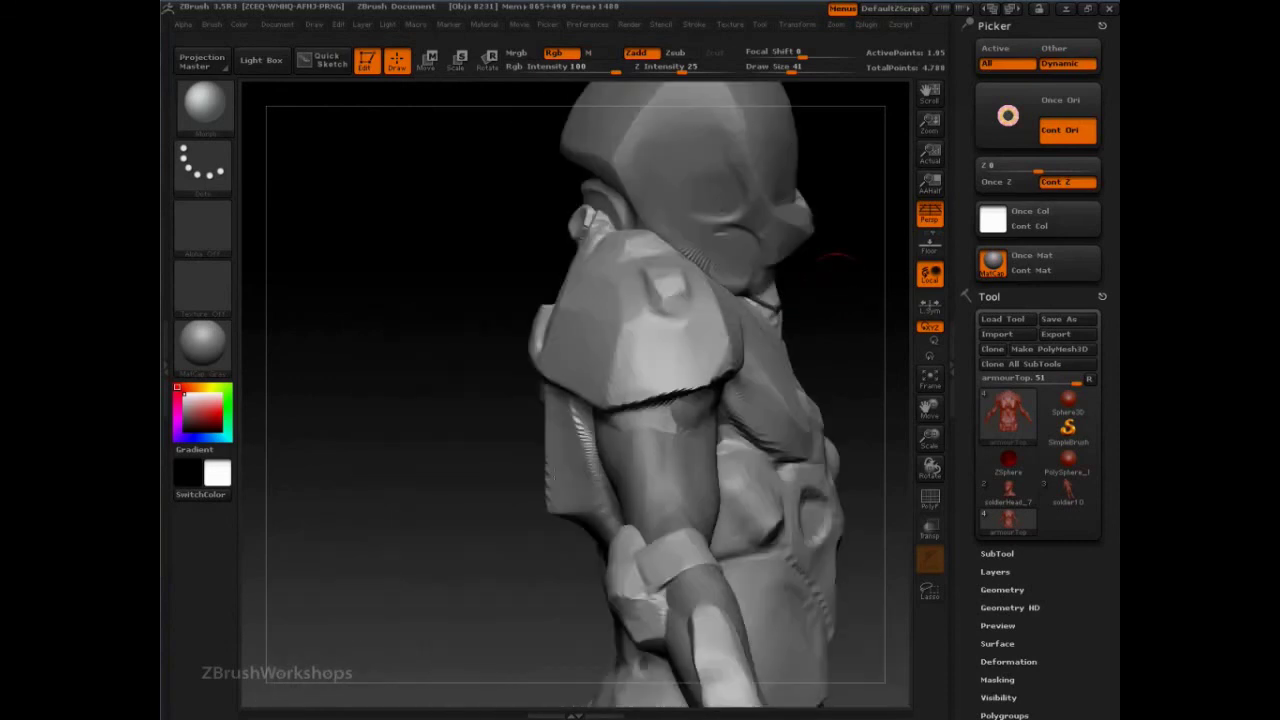
drag(501, 489, 435, 501)
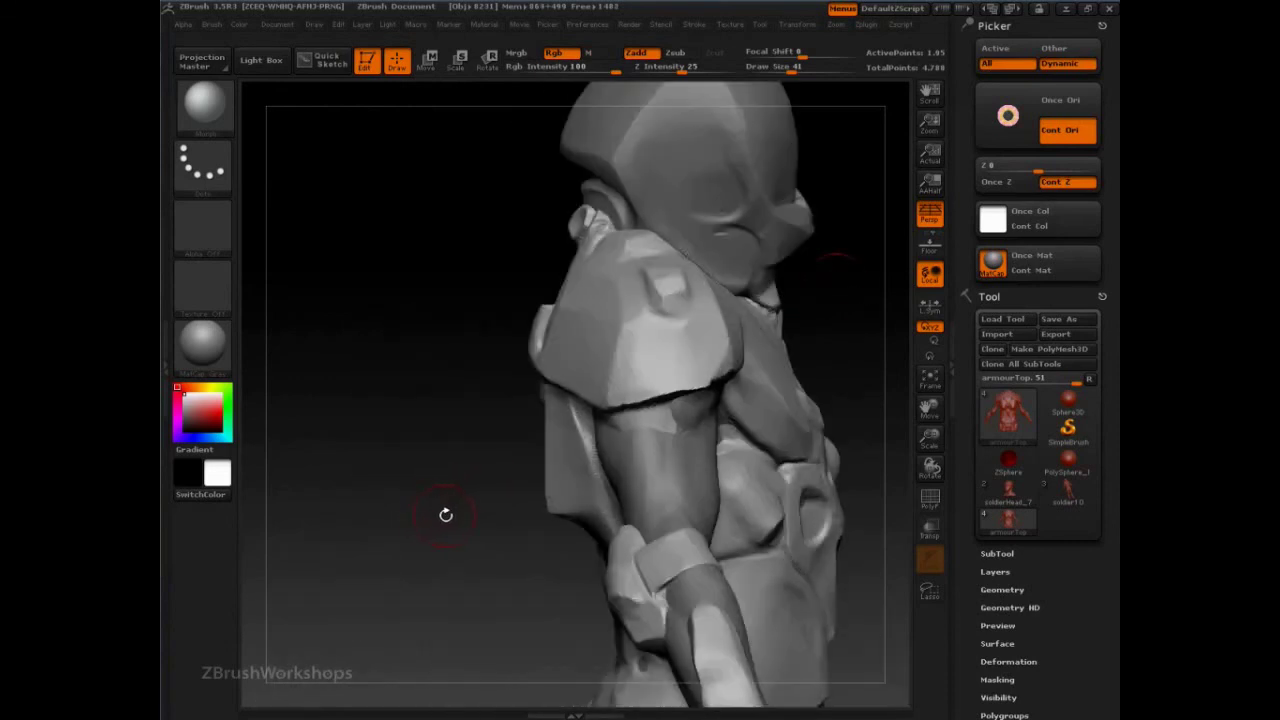
drag(433, 434, 386, 432)
drag(866, 222, 760, 258)
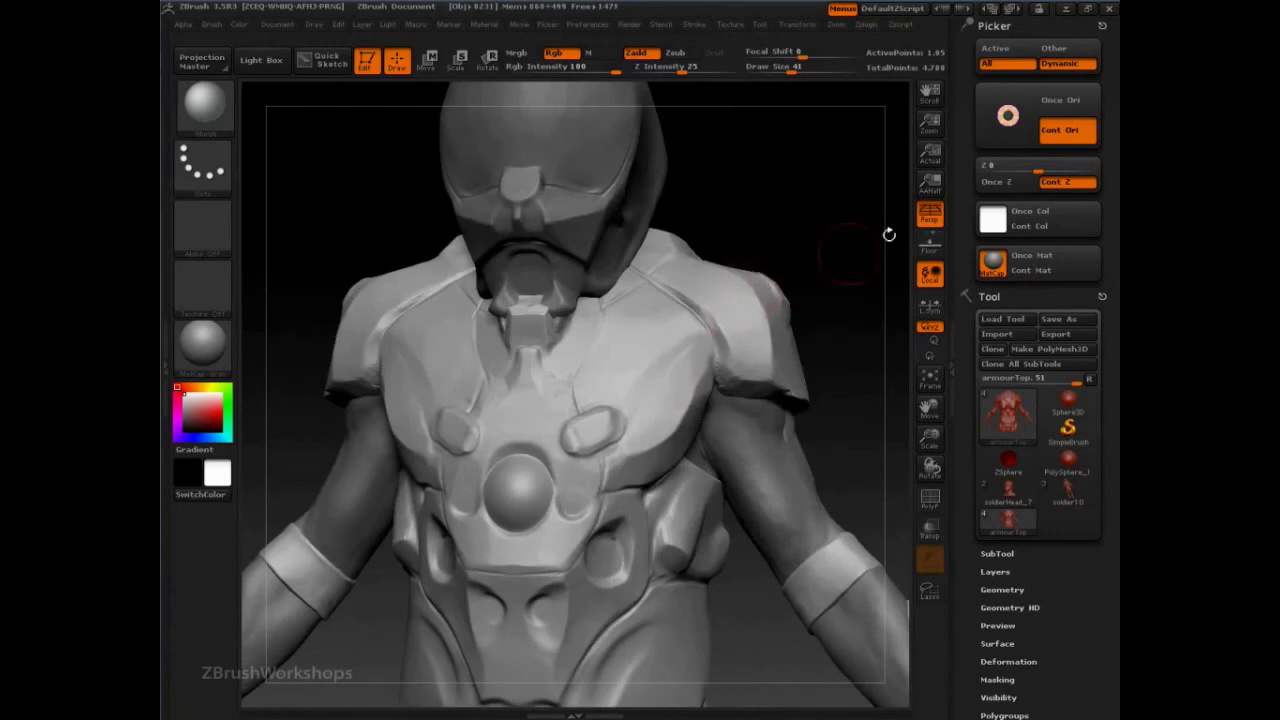
key(b)
key(t)
key(d)
drag(667, 352, 672, 342)
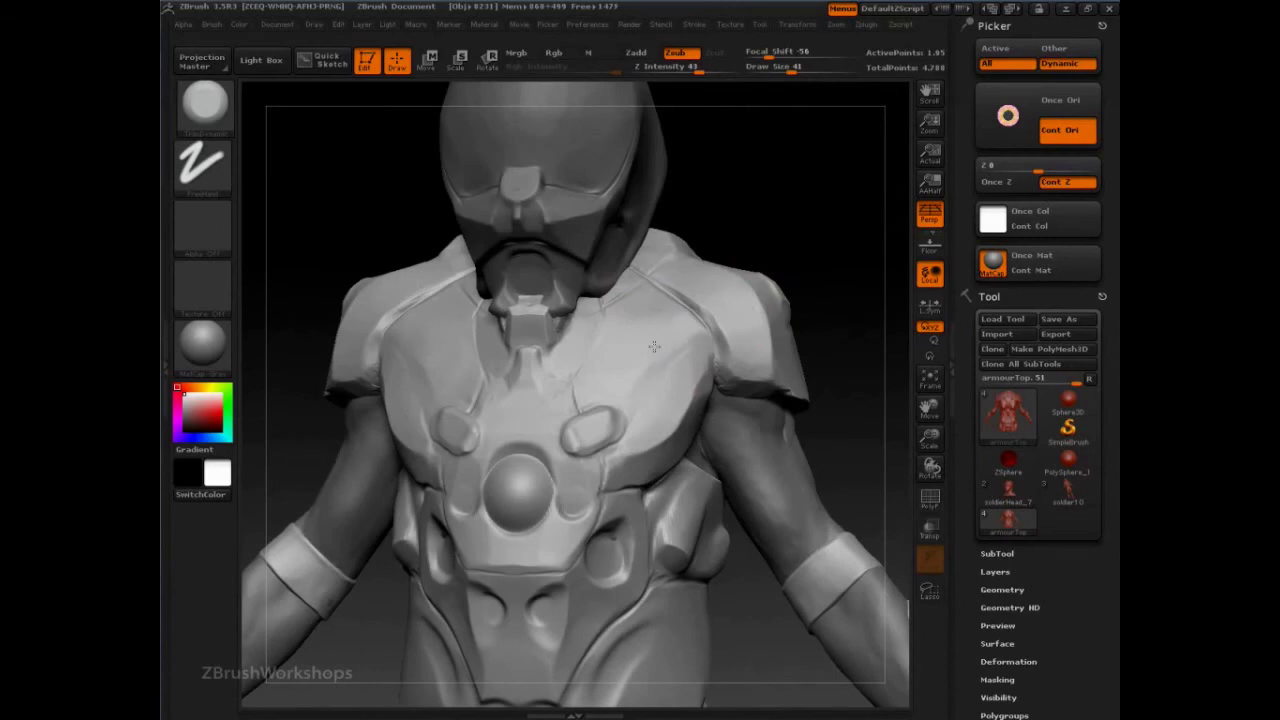